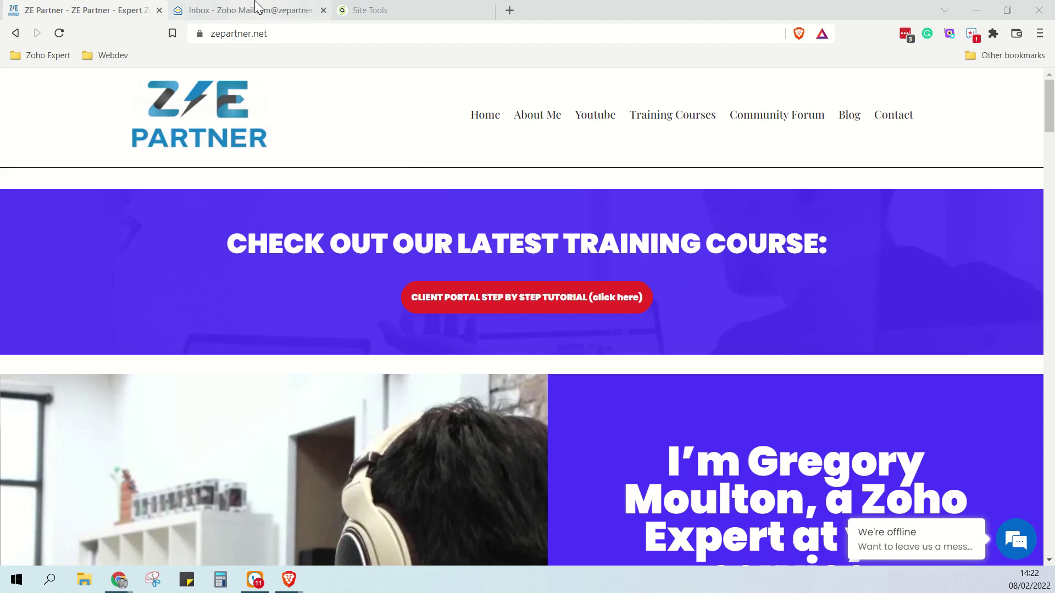
# From the Zoho Mail inbox profile menu, open the Admin Console's Domains page
pyautogui.click(281, 13)
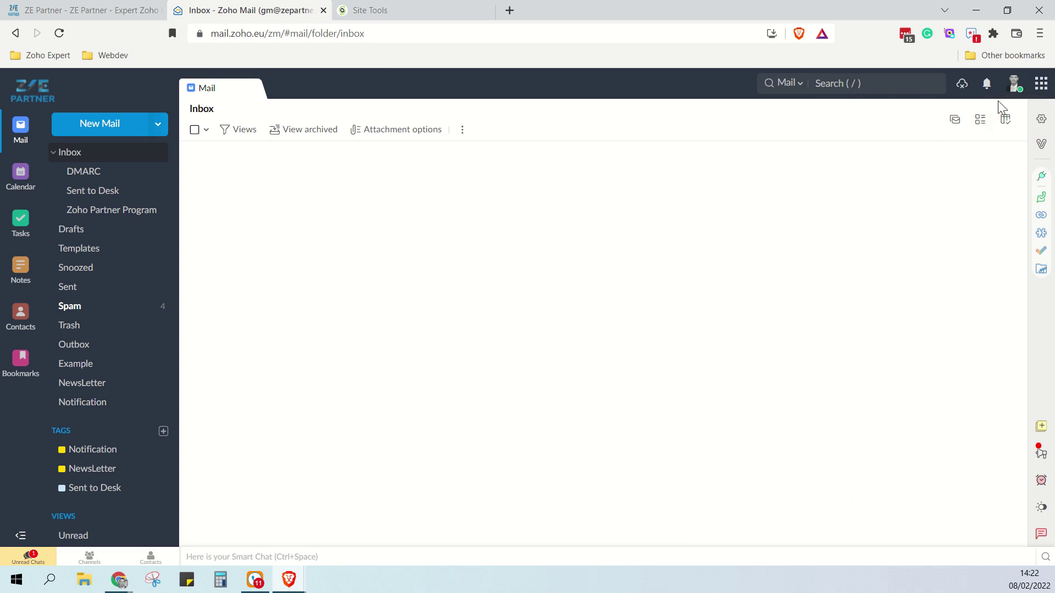
pyautogui.click(1014, 84)
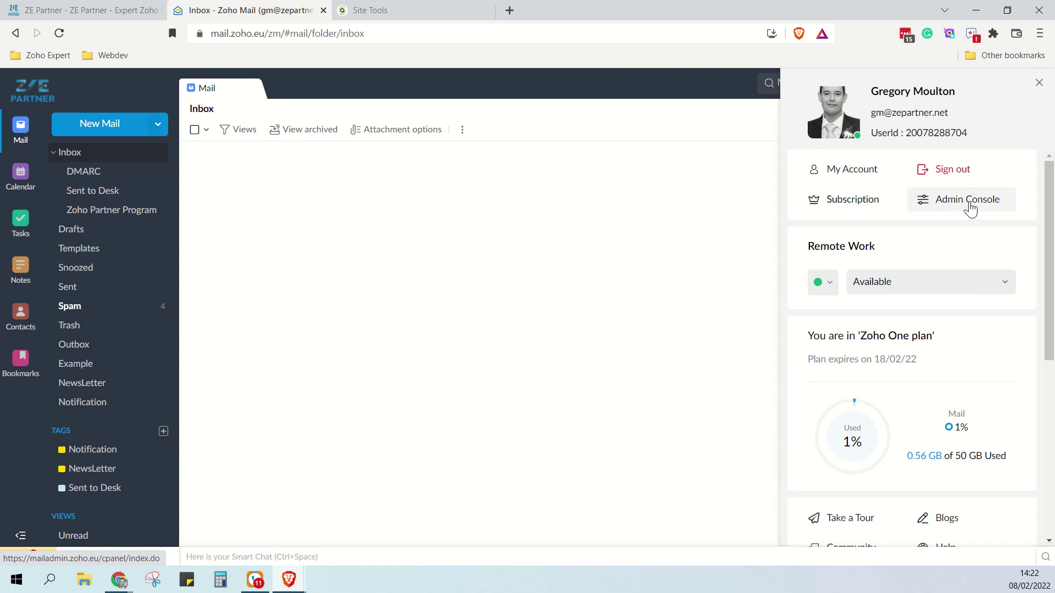
pyautogui.click(970, 209)
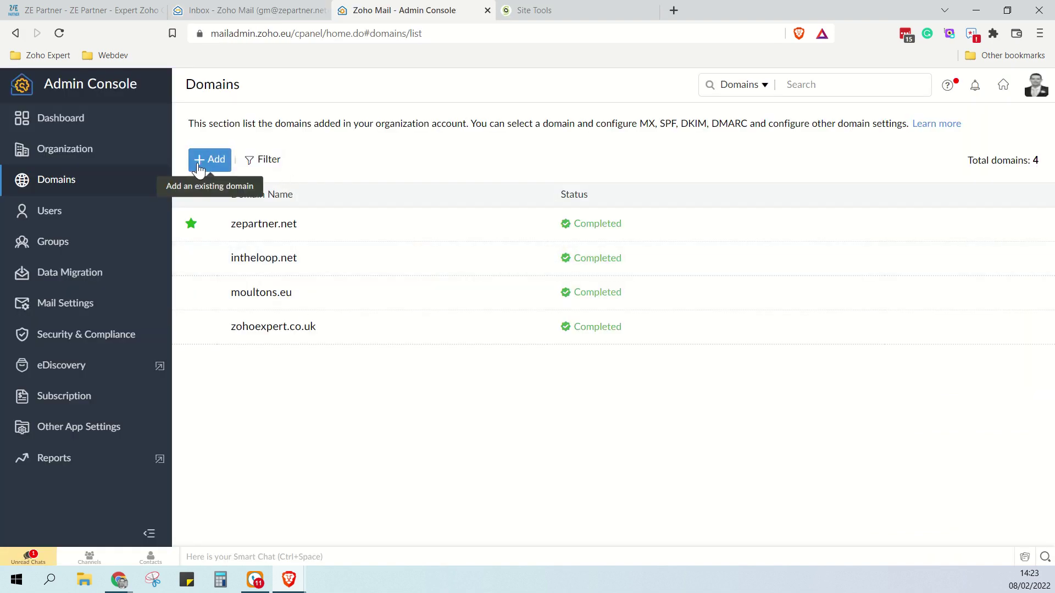
# Add the domain zetraining.net and copy the TXT value shown for ownership verification
pyautogui.click(199, 160)
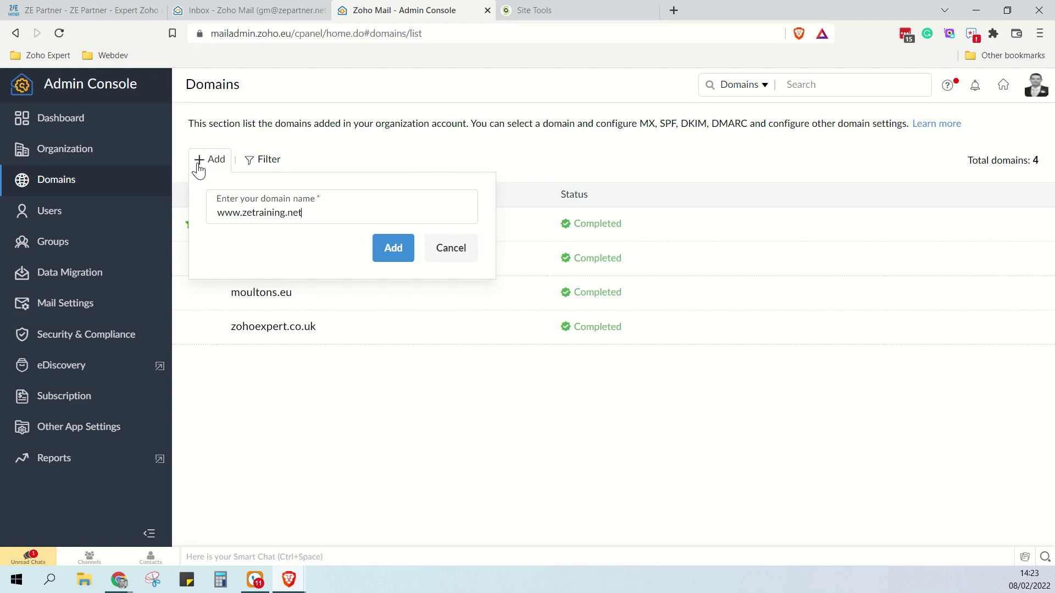
pyautogui.write('zetraining.net')
pyautogui.click(386, 256)
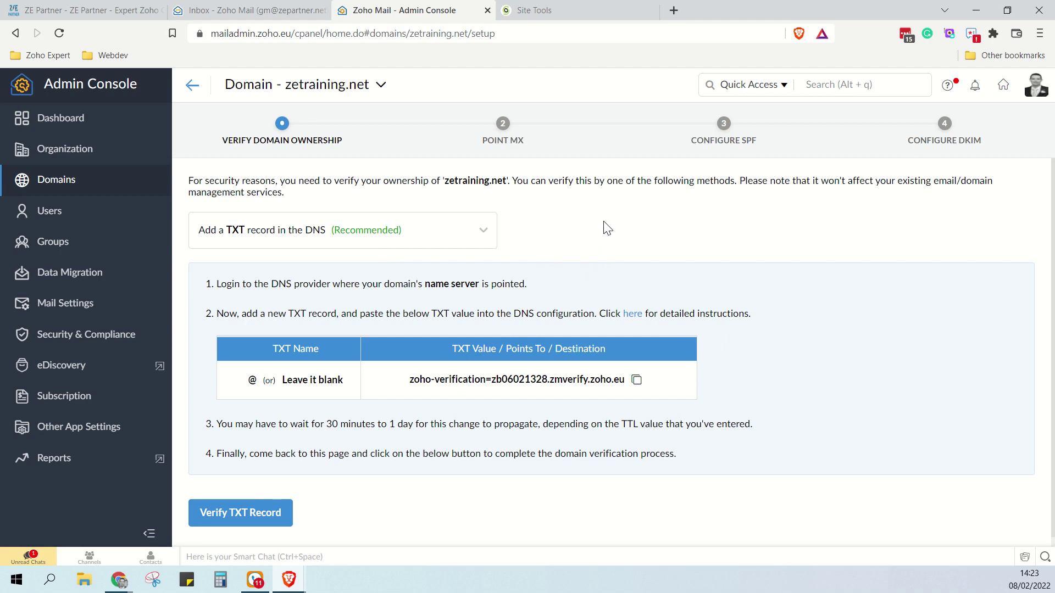
pyautogui.click(635, 382)
# In DNS Zone Editor, create a TXT record with 5 min TTL containing the Zoho verification value
pyautogui.click(555, 12)
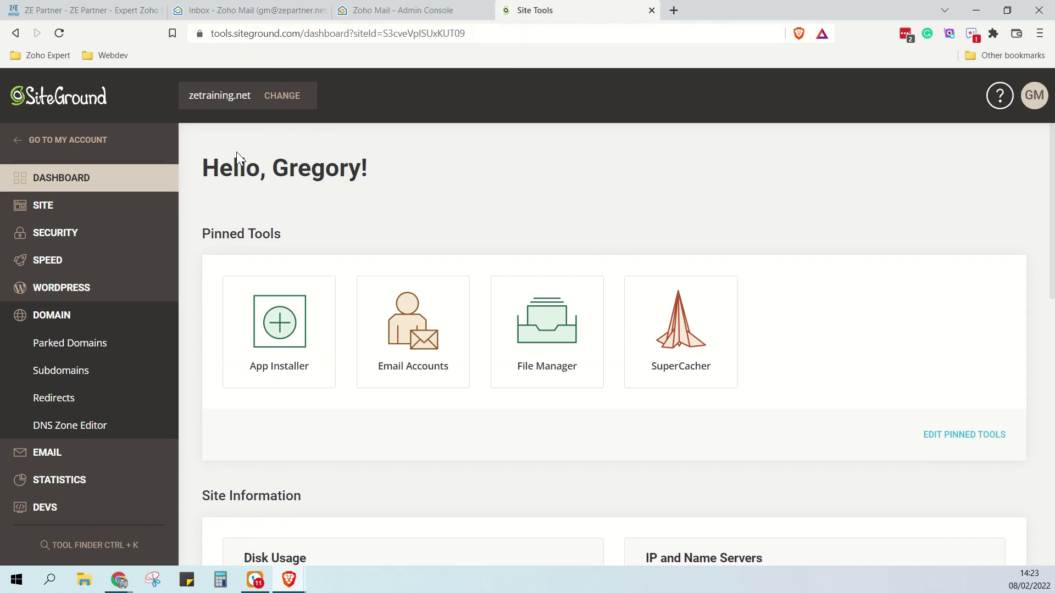
pyautogui.click(79, 433)
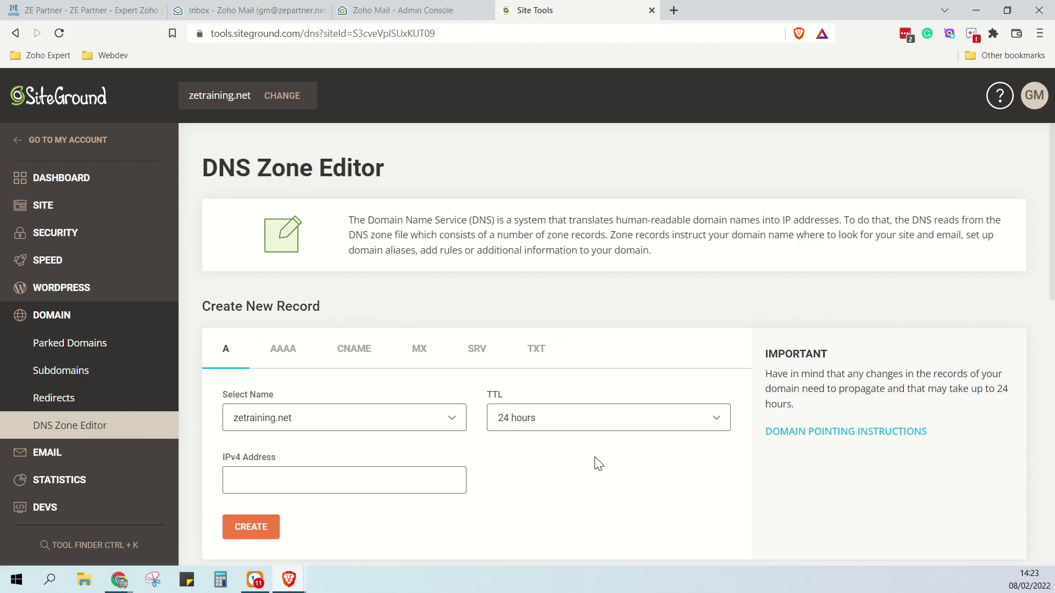
pyautogui.scroll(-3, 596, 456)
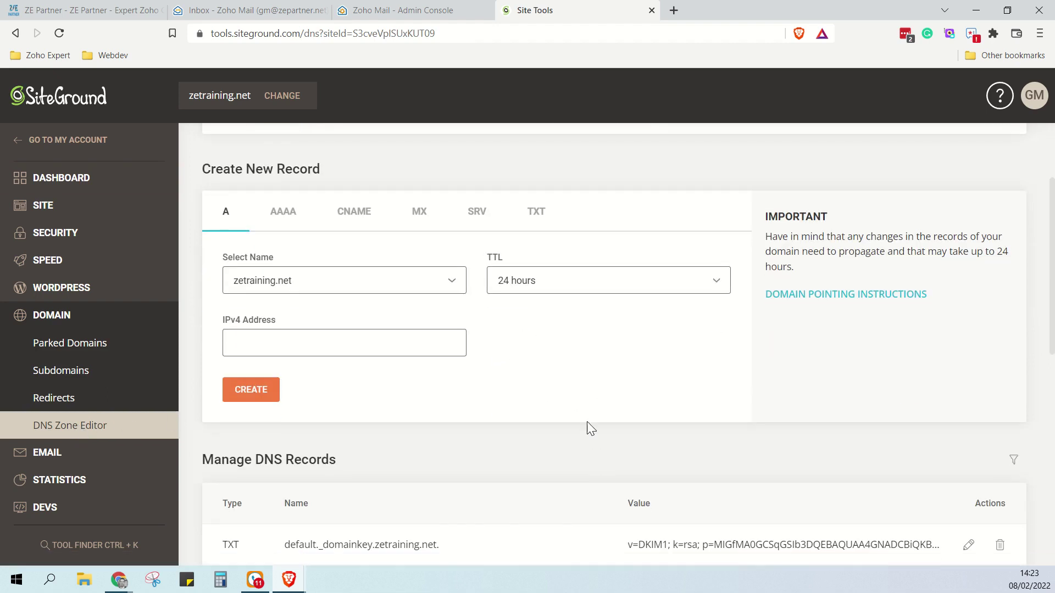
pyautogui.click(537, 217)
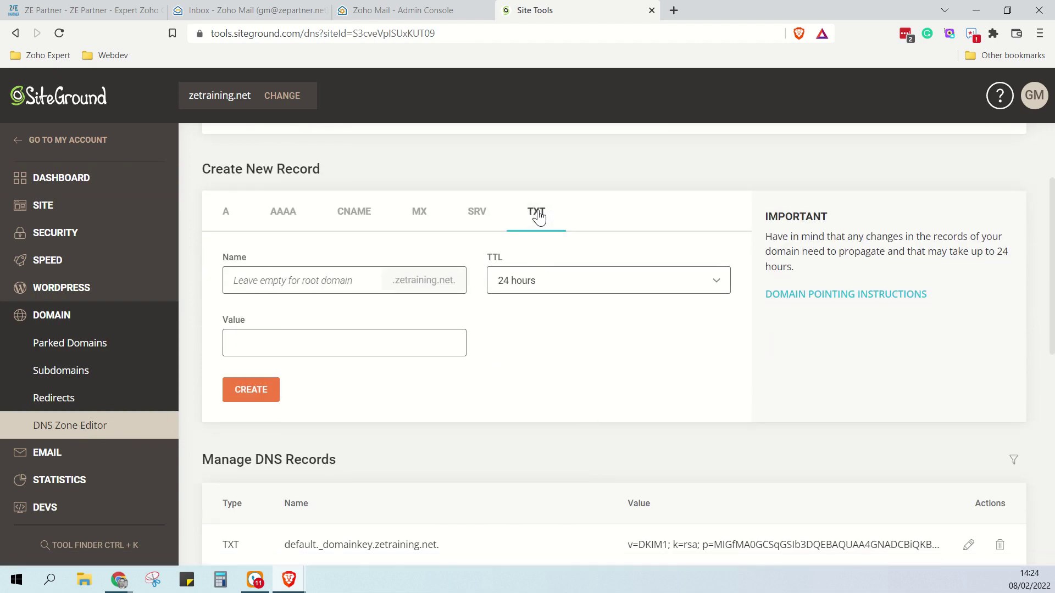
pyautogui.click(522, 282)
pyautogui.click(522, 309)
pyautogui.click(288, 348)
pyautogui.hotkey('ctrl', 'v')
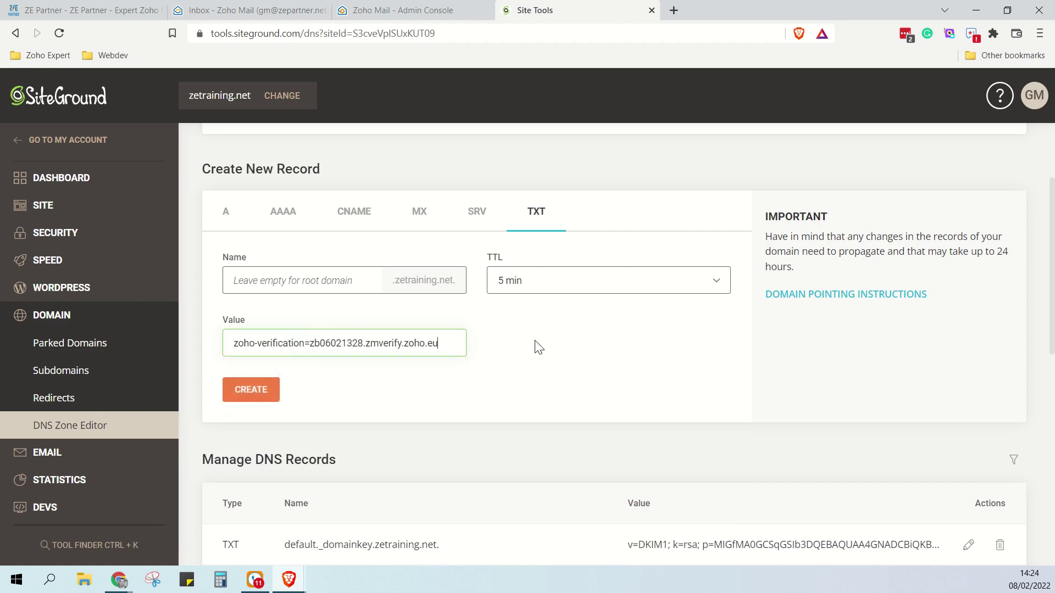
pyautogui.click(423, 12)
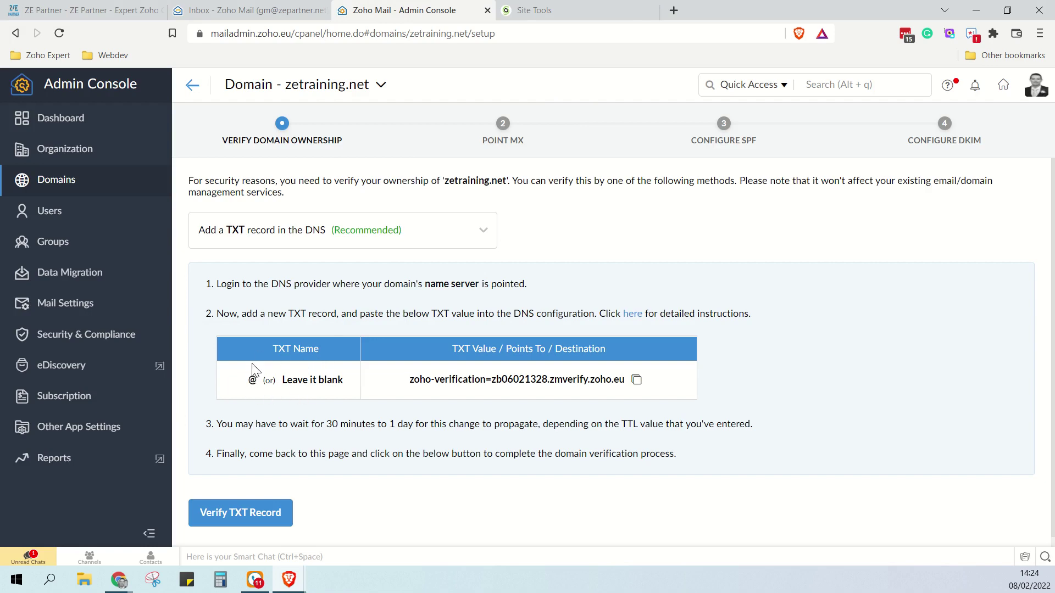
pyautogui.click(530, 10)
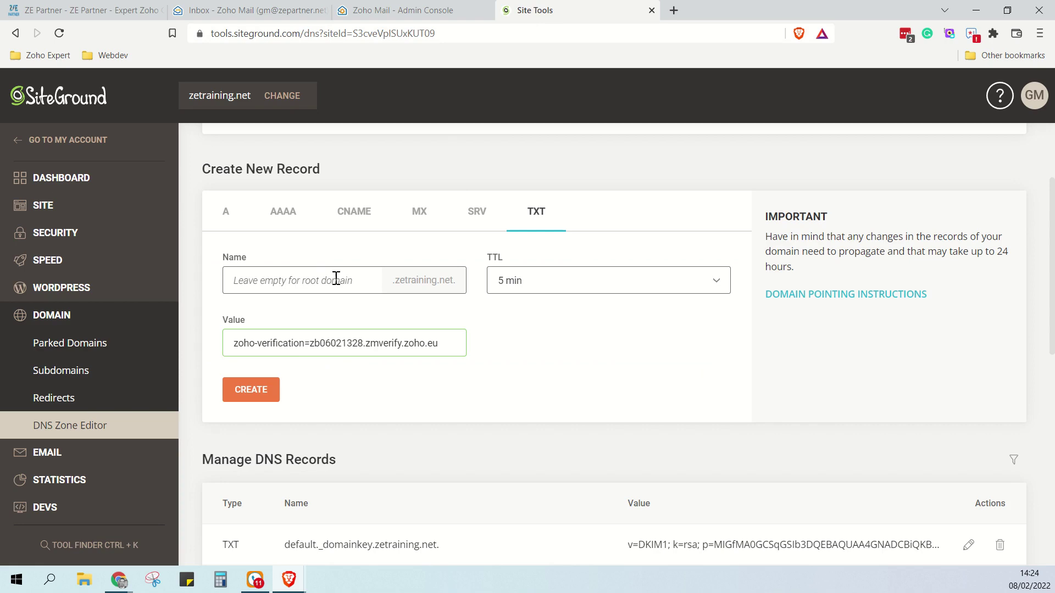
pyautogui.click(269, 400)
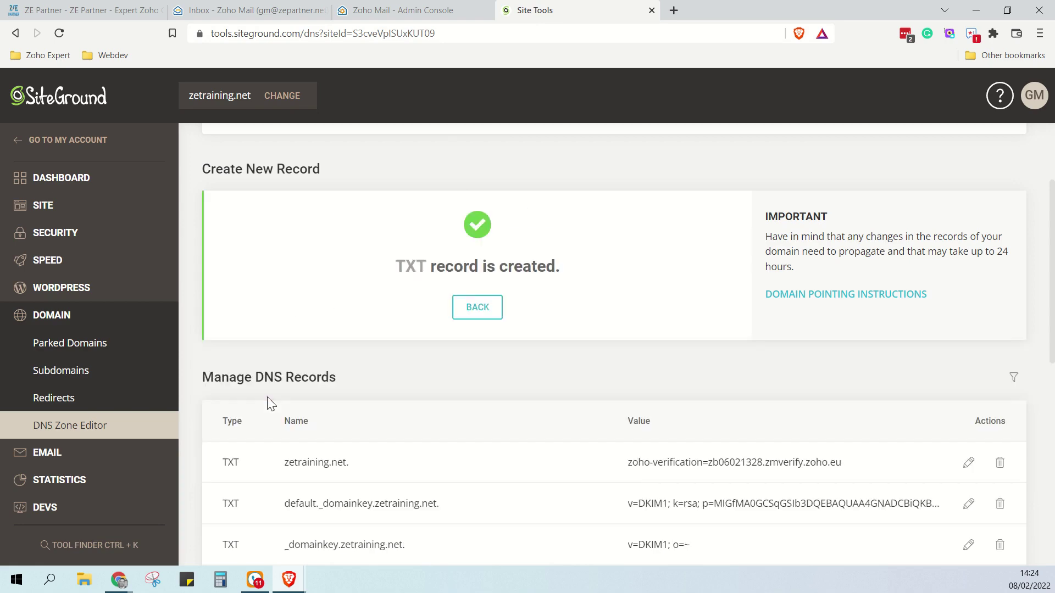
# Verify the zetraining.net TXT record, proceed to MX setup and copy mx.zoho.eu
pyautogui.click(393, 13)
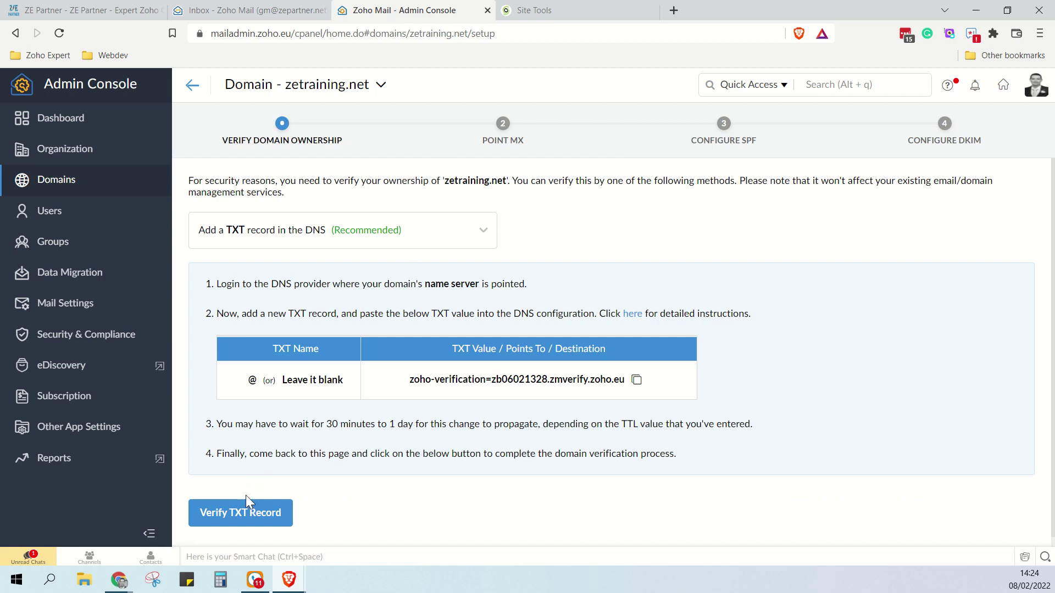
pyautogui.click(241, 520)
pyautogui.click(254, 518)
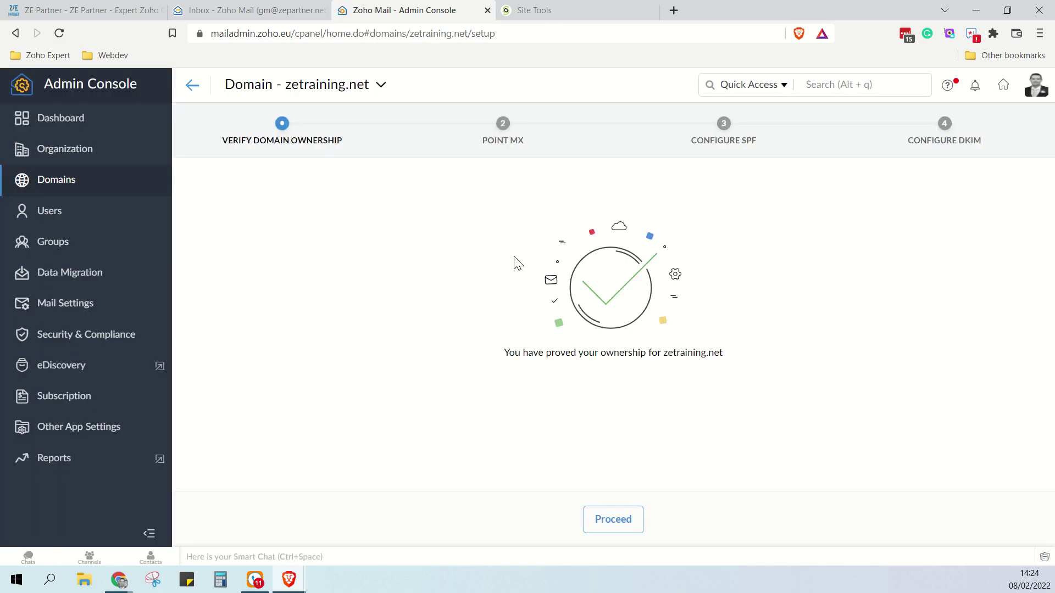
pyautogui.click(624, 528)
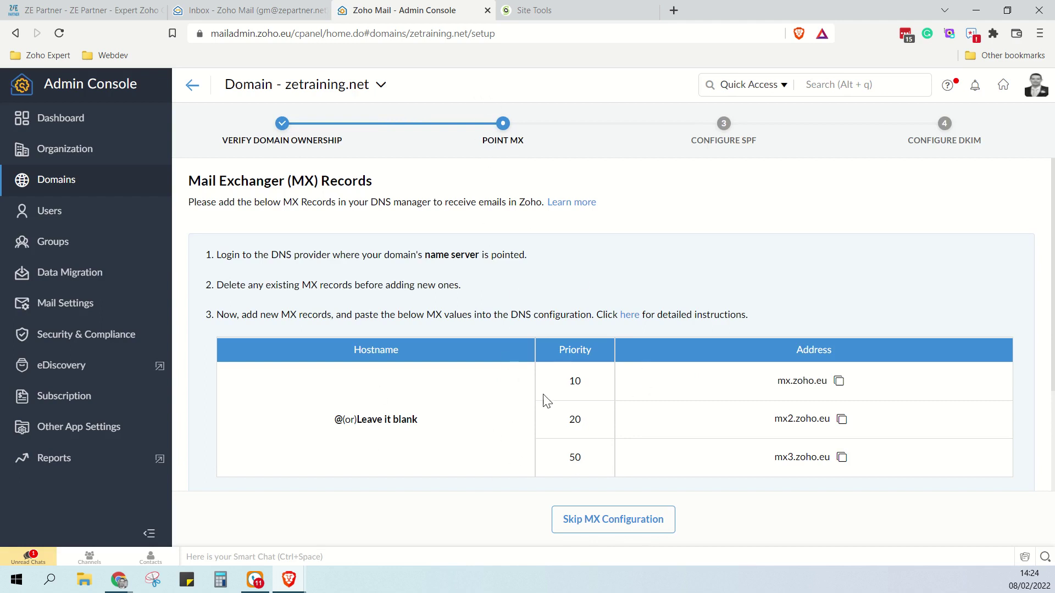
pyautogui.click(839, 382)
# Create an MX record for mx.zoho.eu with priority 10 and 5 min TTL
pyautogui.click(552, 14)
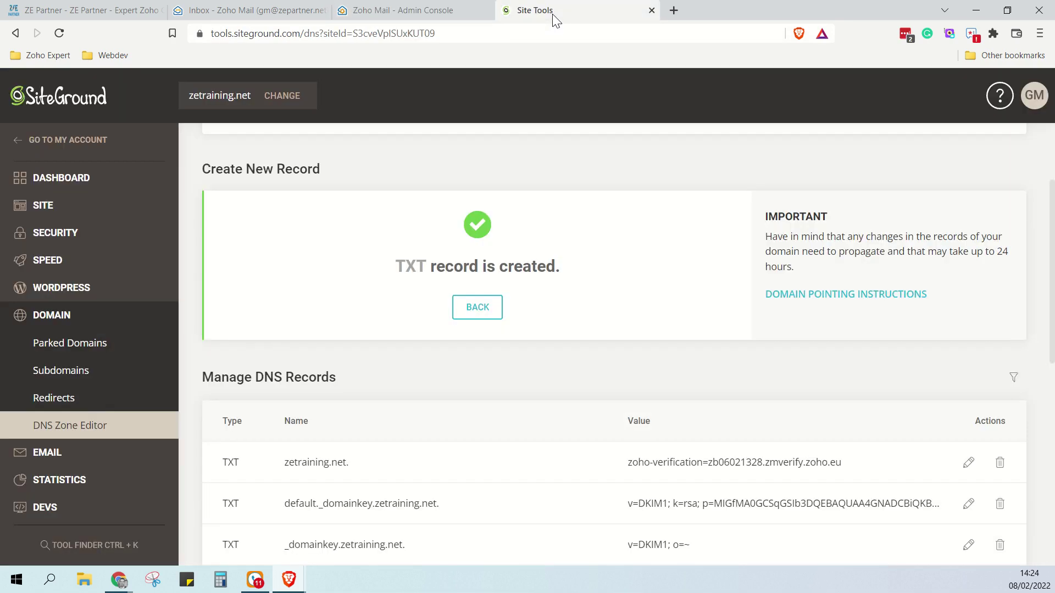
pyautogui.click(476, 311)
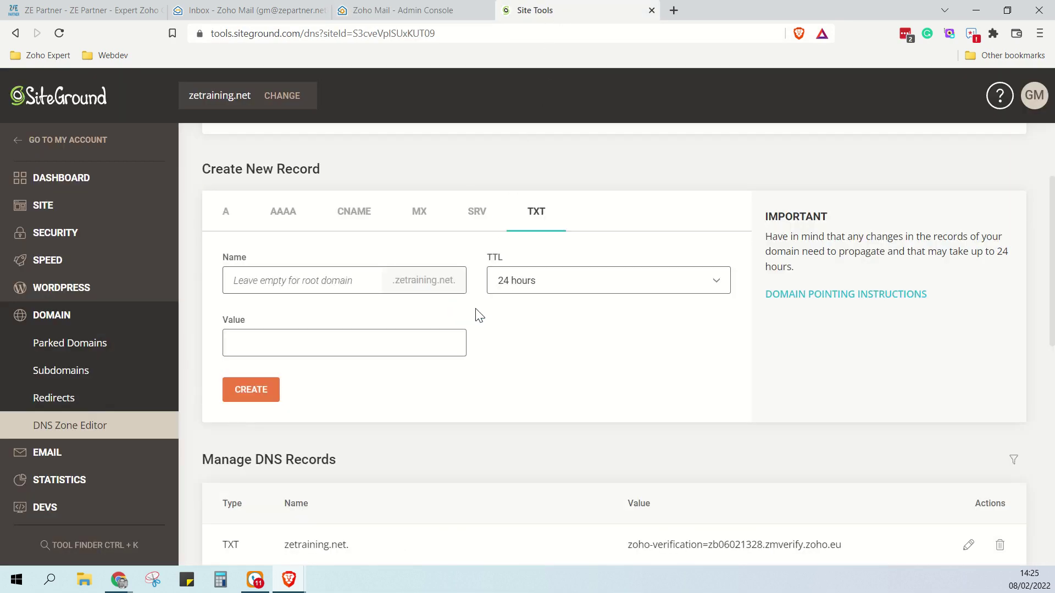
pyautogui.click(421, 218)
pyautogui.click(512, 281)
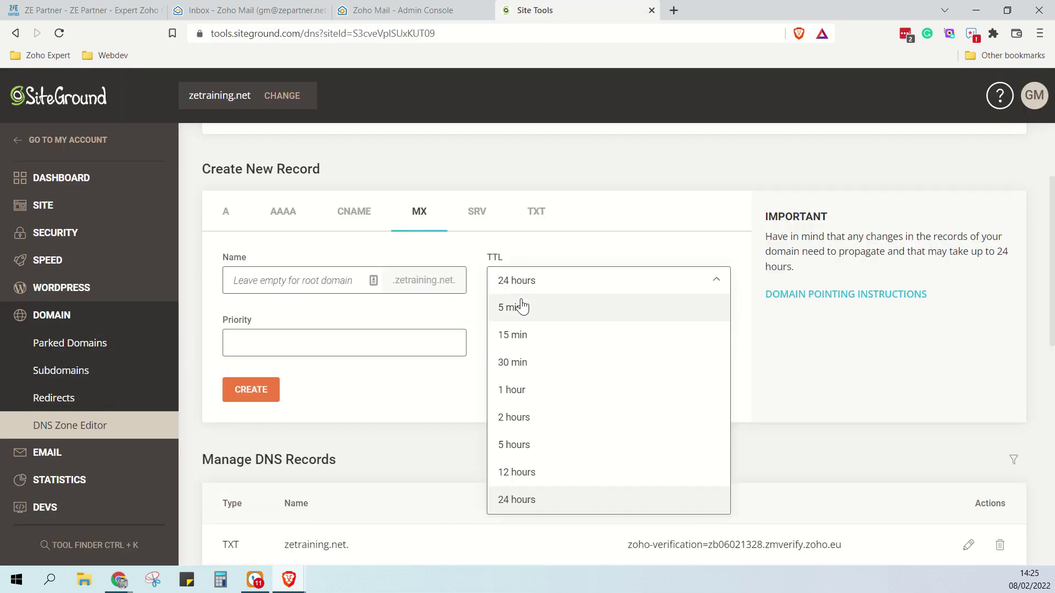
pyautogui.click(521, 305)
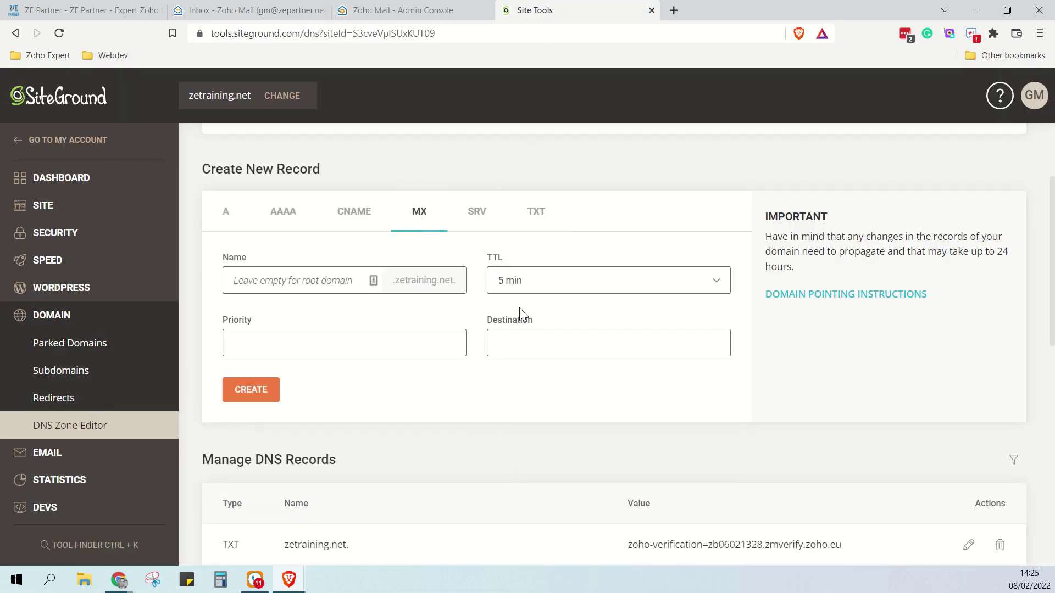
pyautogui.click(429, 334)
pyautogui.write('10')
pyautogui.click(516, 345)
pyautogui.click(571, 365)
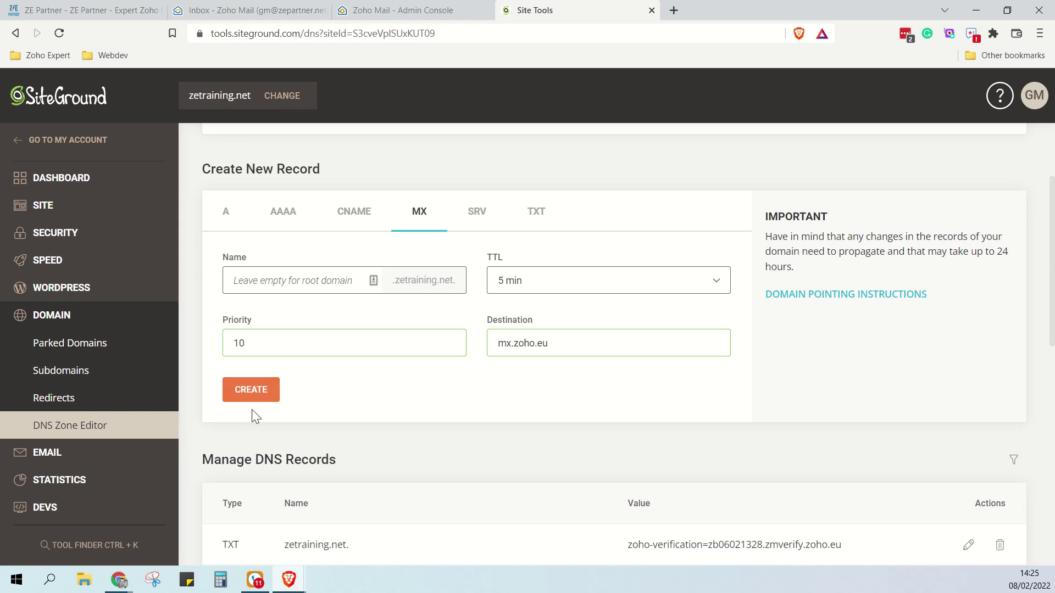
pyautogui.click(251, 393)
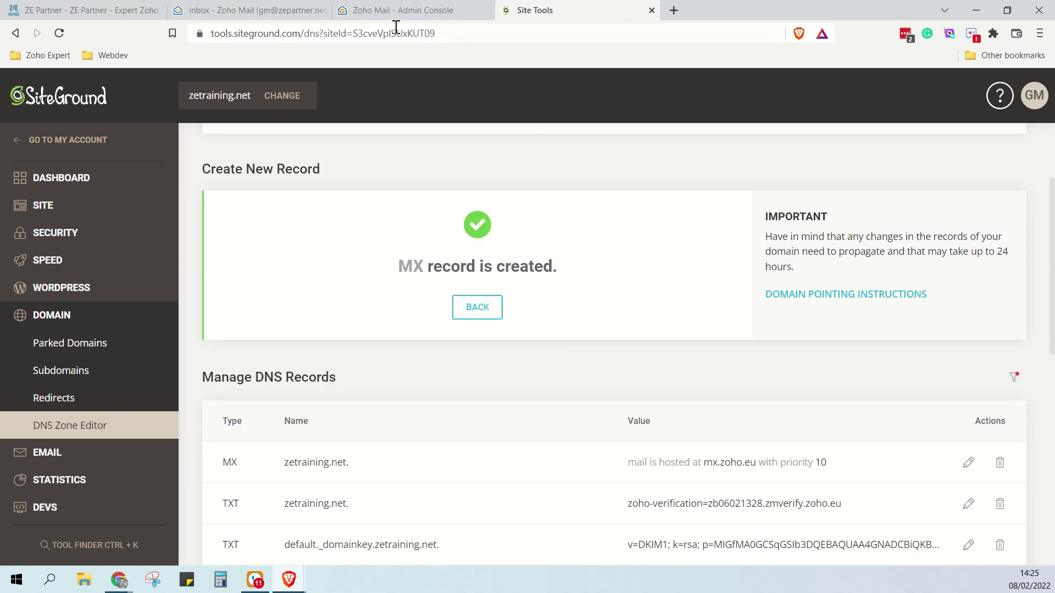
# Copy mx2.zoho.eu from Zoho and create its MX record with priority 20 and 5 min TTL
pyautogui.click(394, 13)
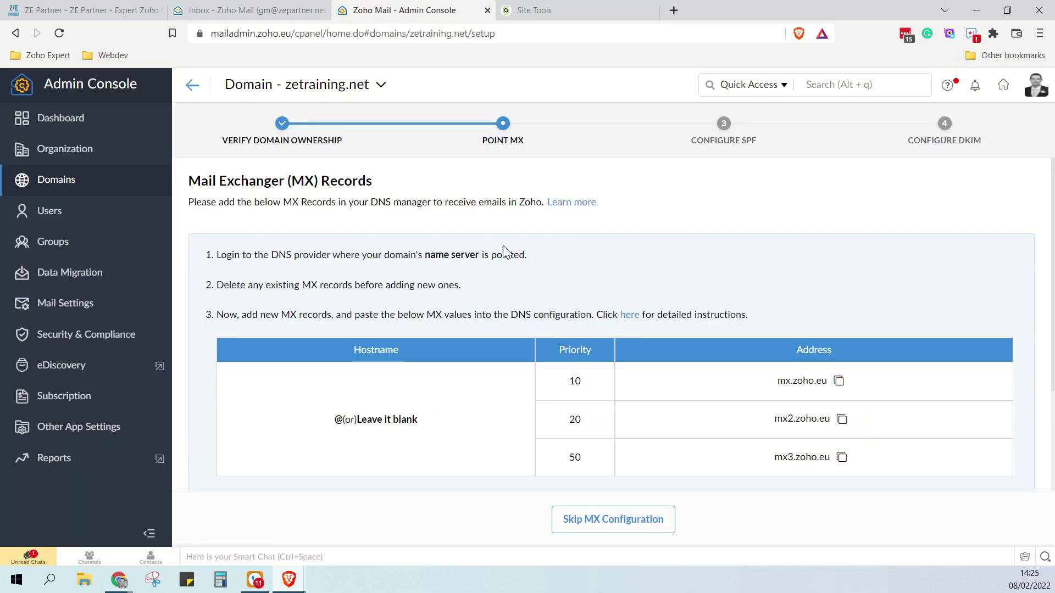
pyautogui.click(840, 420)
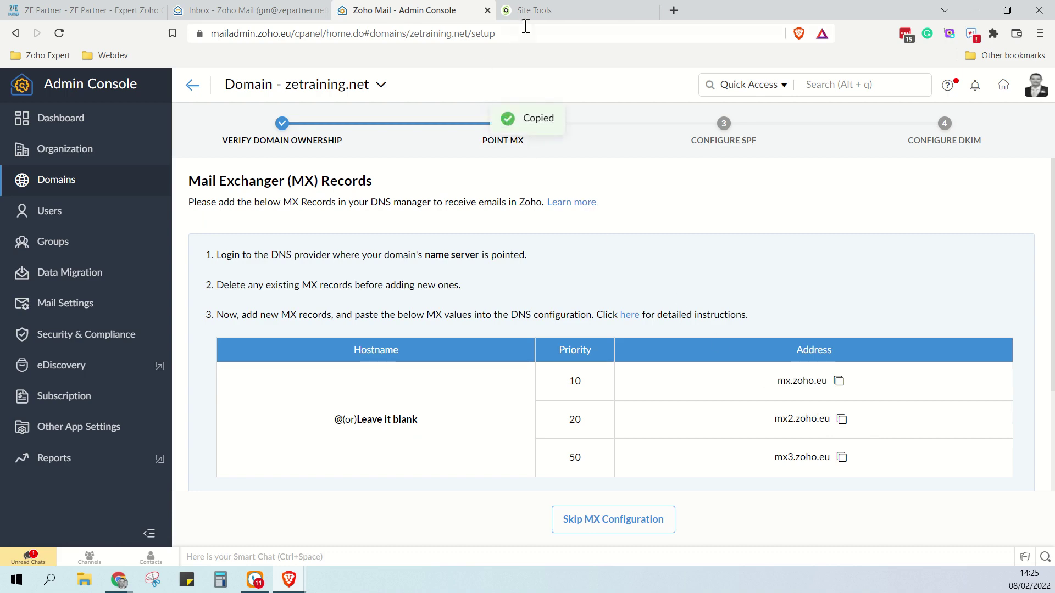
pyautogui.click(530, 10)
pyautogui.click(485, 320)
pyautogui.click(386, 343)
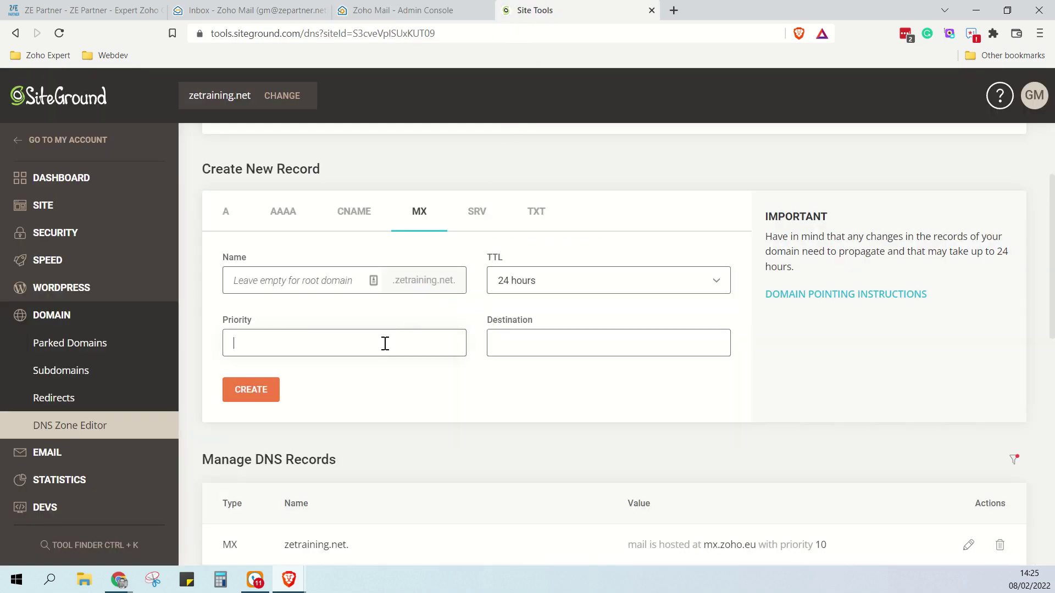
pyautogui.write('20')
pyautogui.click(554, 347)
pyautogui.hotkey('ctrl', 'v')
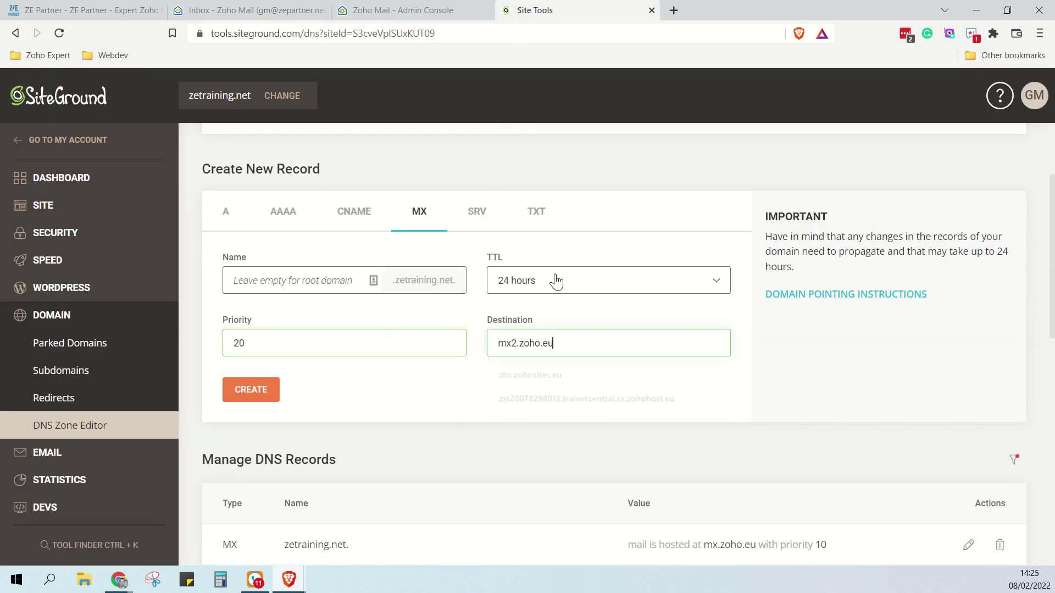
pyautogui.click(556, 278)
pyautogui.click(551, 310)
pyautogui.click(254, 392)
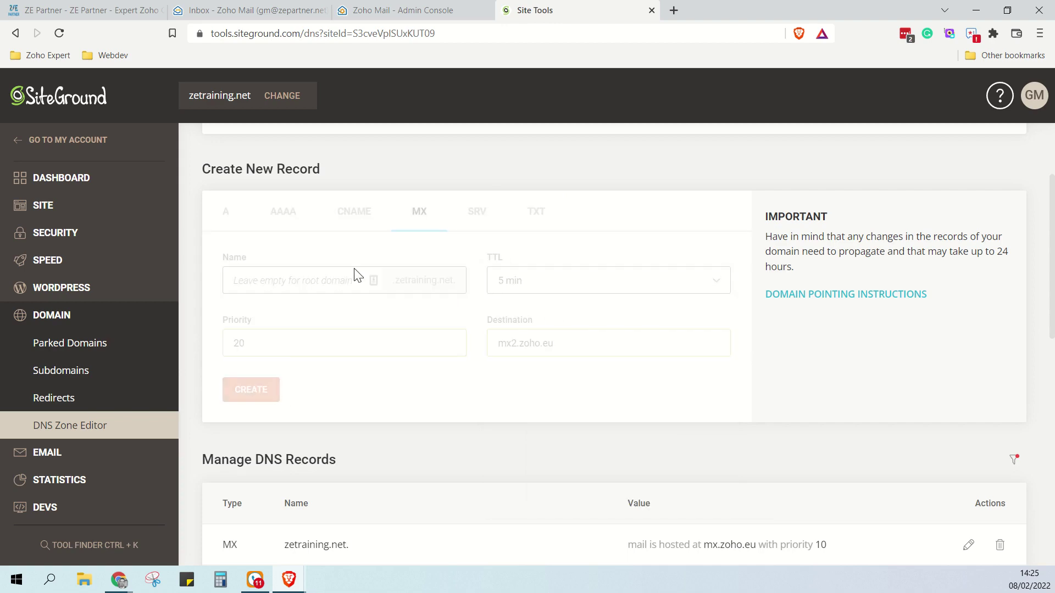
# Copy mx3.zoho.eu from Zoho and create its MX record with priority 50 and 5 min TTL
pyautogui.click(428, 12)
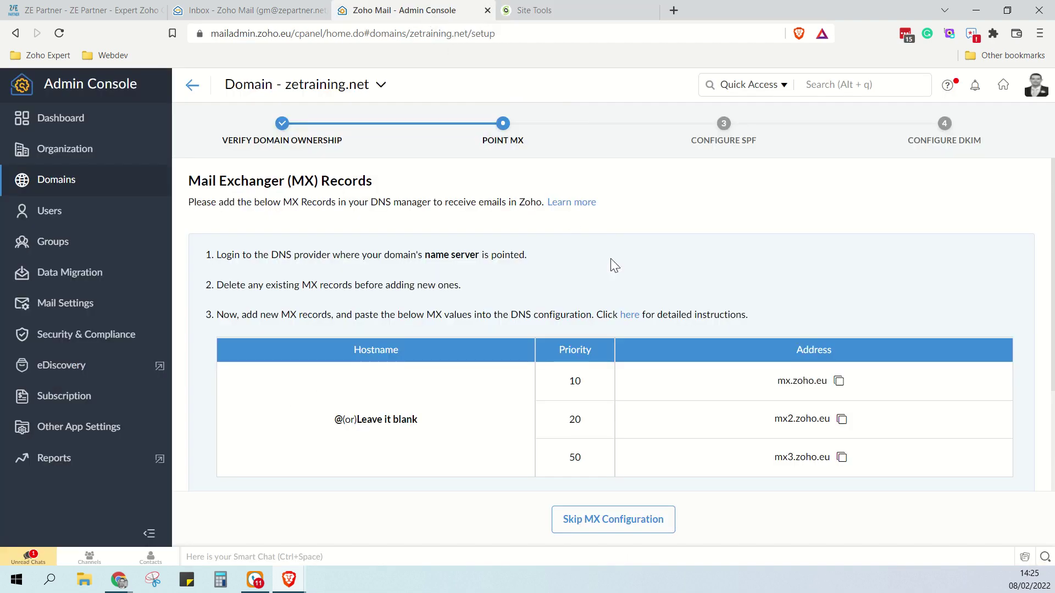
pyautogui.click(842, 458)
pyautogui.click(519, 10)
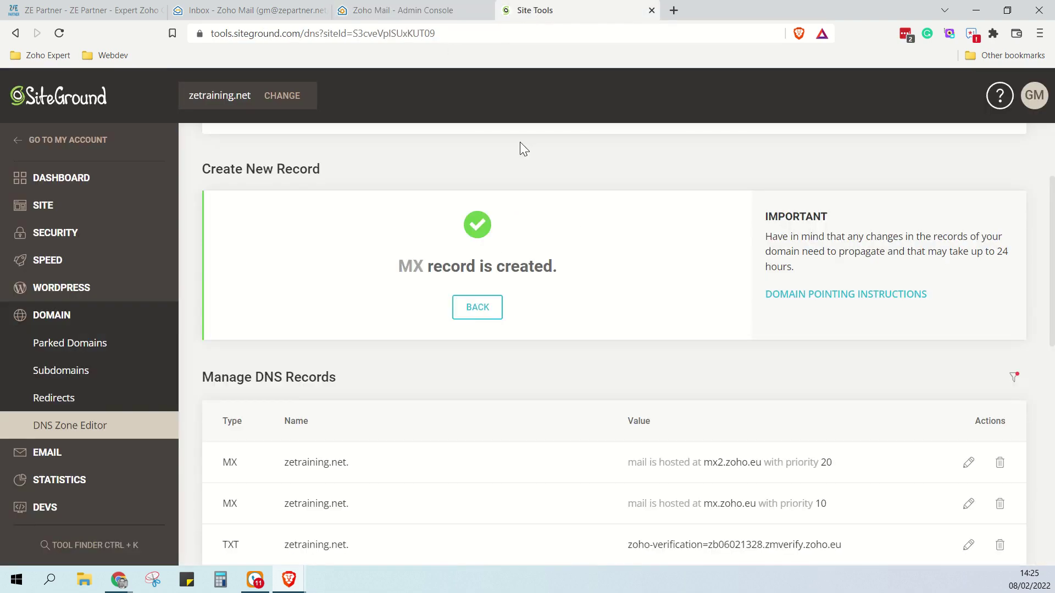
pyautogui.click(477, 312)
pyautogui.click(527, 288)
pyautogui.click(527, 307)
pyautogui.click(408, 333)
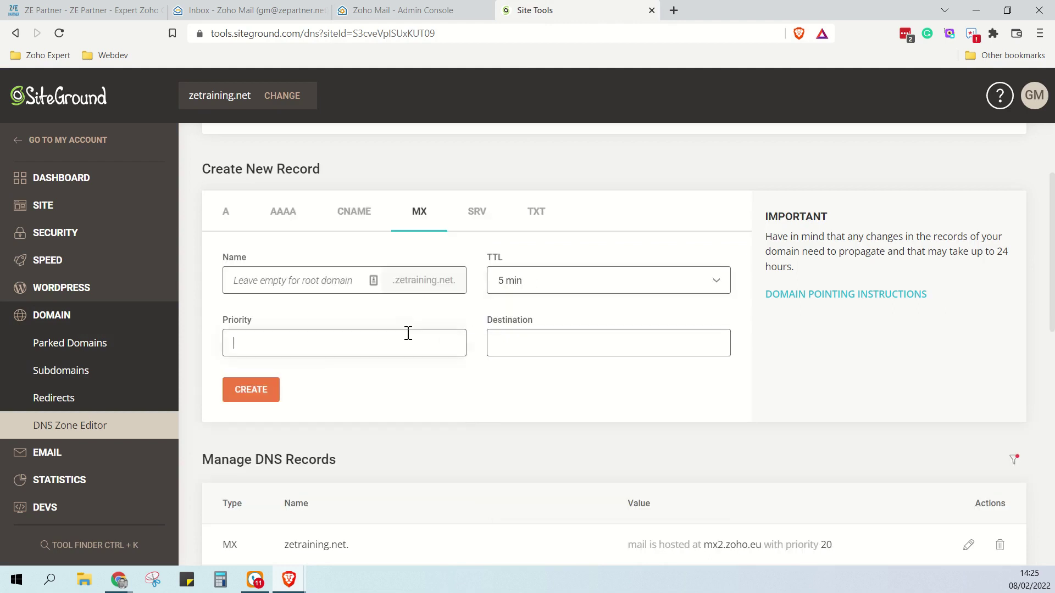
pyautogui.write('50')
pyautogui.press('Tab')
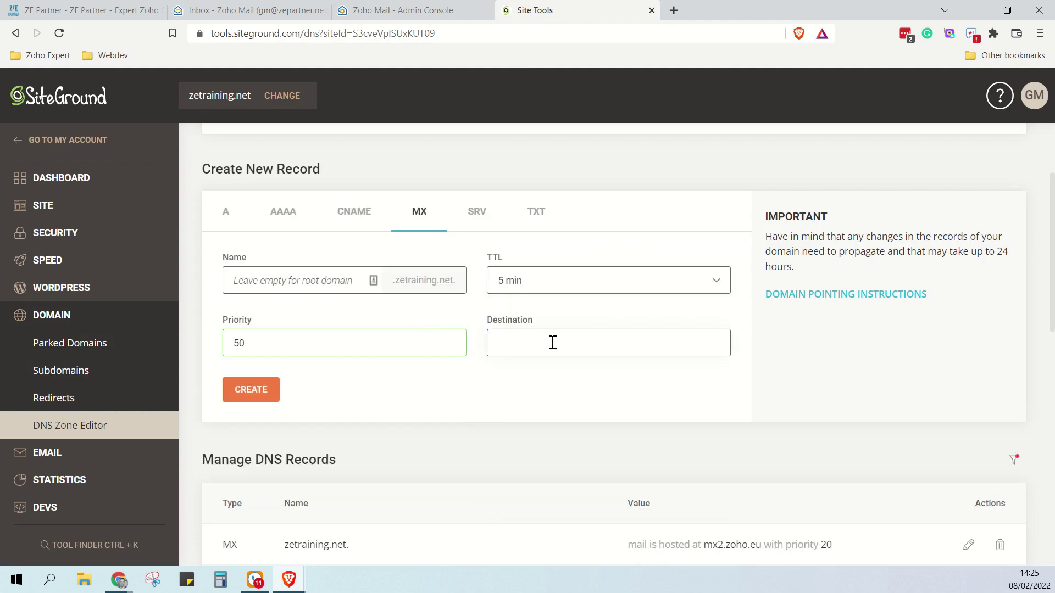
pyautogui.hotkey('ctrl', 'v')
pyautogui.click(261, 401)
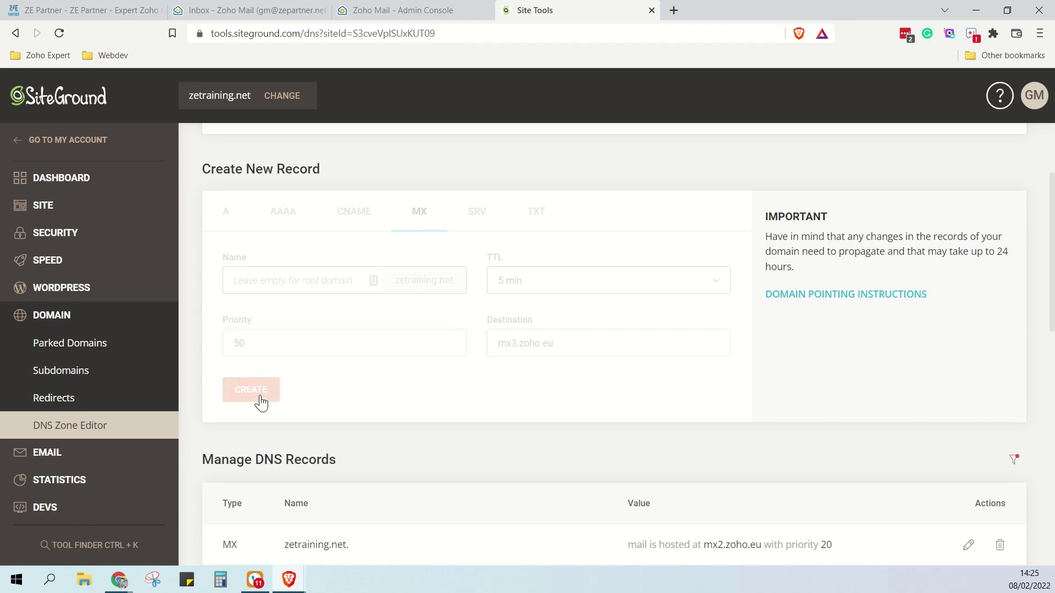
# Run Verify MX Records for zetraining.net, revealing leftover mailspamprotection.com MX records
pyautogui.click(422, 12)
pyautogui.scroll(-2, 632, 380)
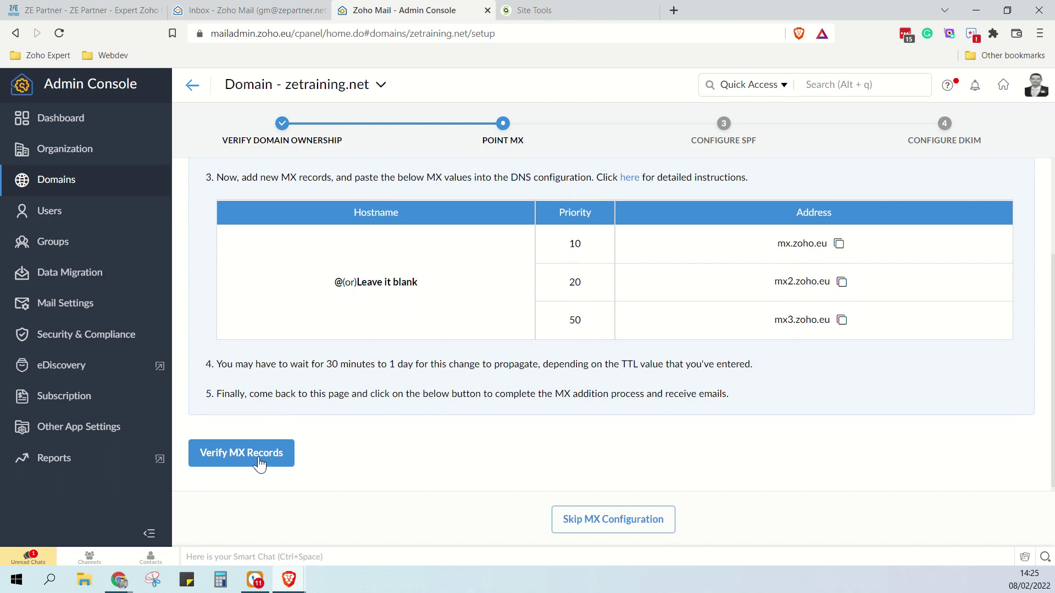
pyautogui.click(258, 463)
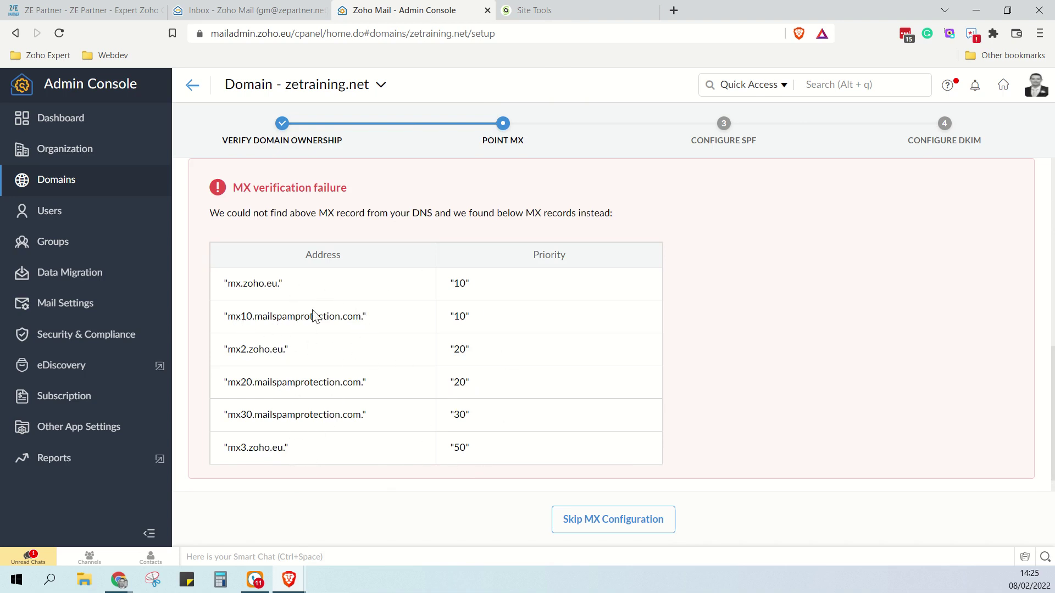
# Delete the mx30, mx20 and mx10 mailspamprotection.com MX records, confirming each deletion
pyautogui.click(550, 11)
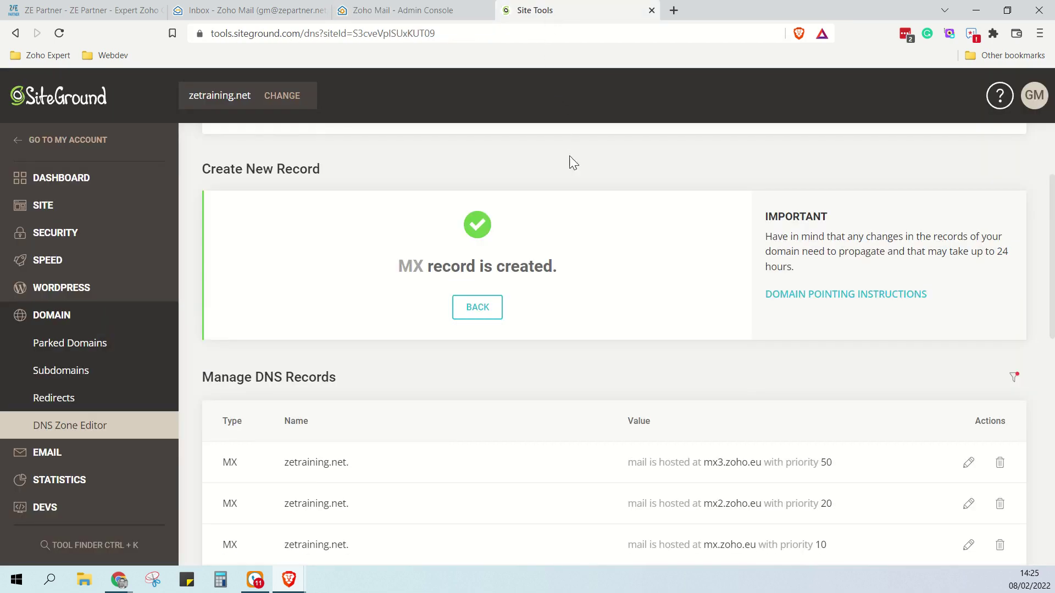
pyautogui.scroll(-3, 719, 379)
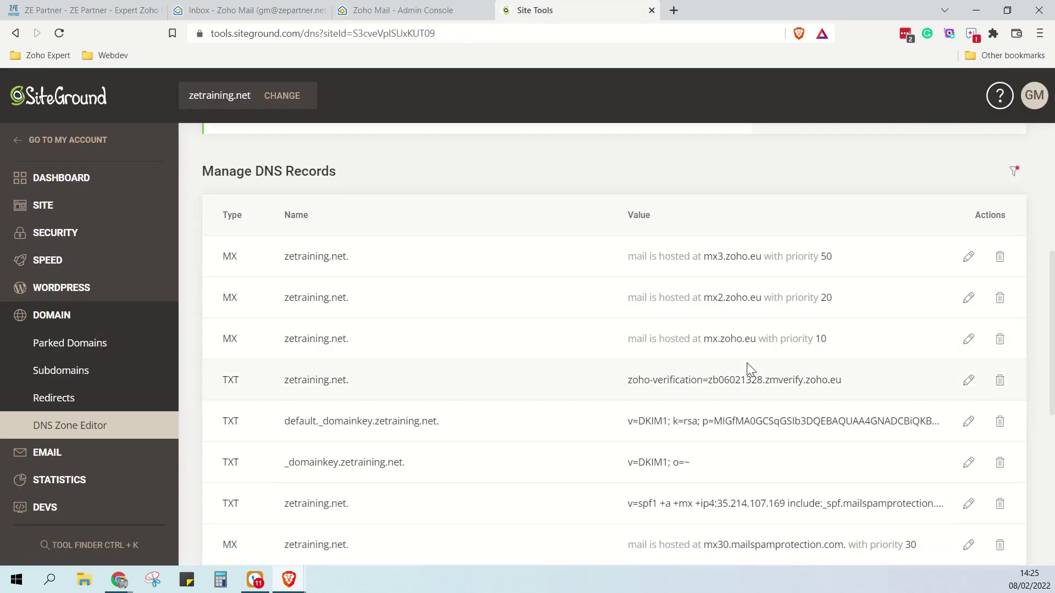
pyautogui.scroll(-1, 753, 370)
pyautogui.scroll(-1, 790, 354)
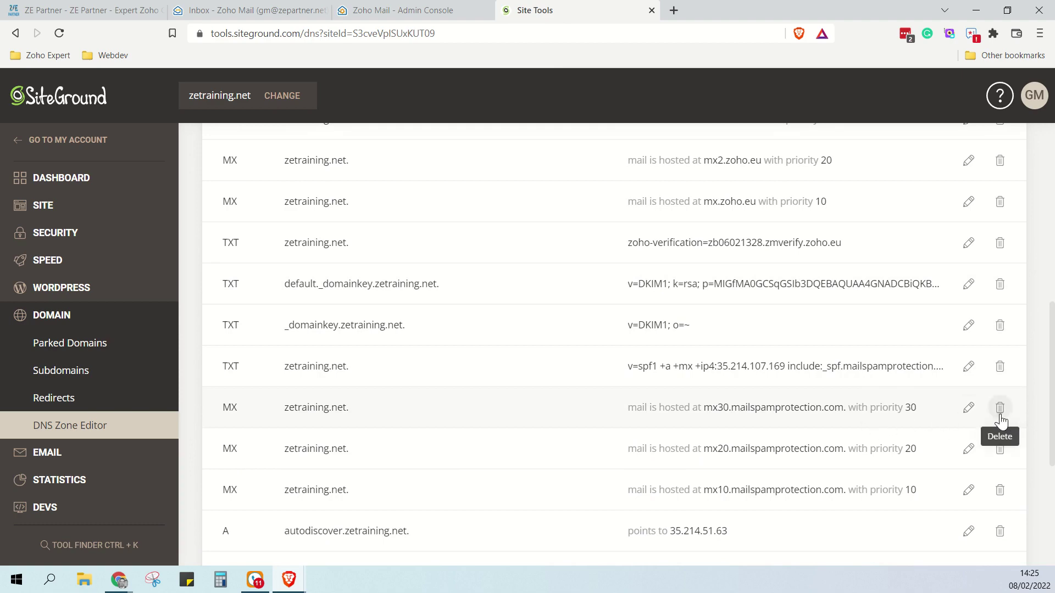
pyautogui.click(1000, 409)
pyautogui.click(603, 427)
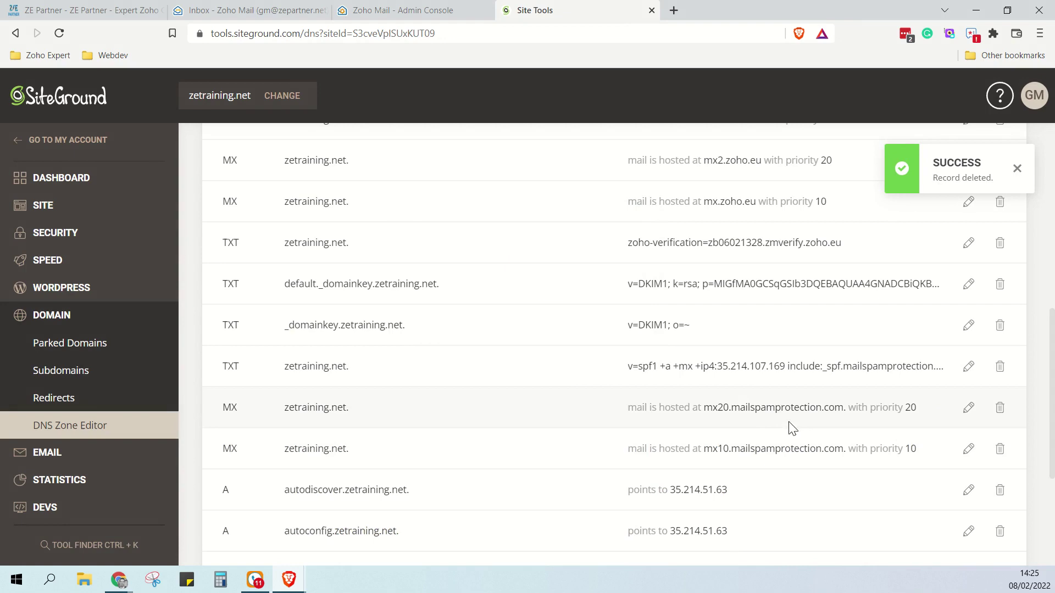
pyautogui.click(1000, 407)
pyautogui.click(627, 428)
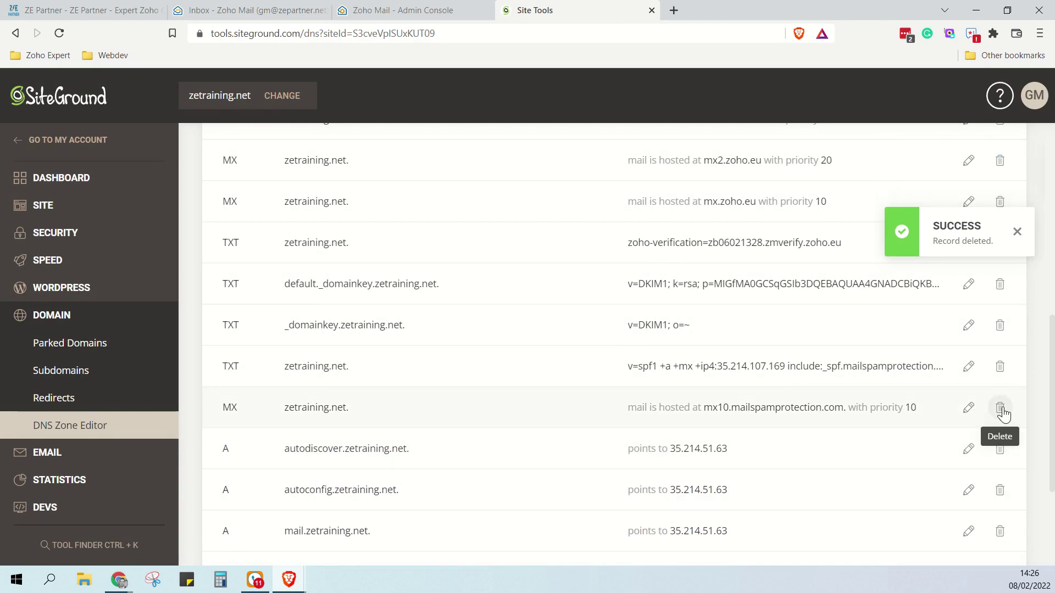
pyautogui.click(1000, 408)
pyautogui.click(620, 427)
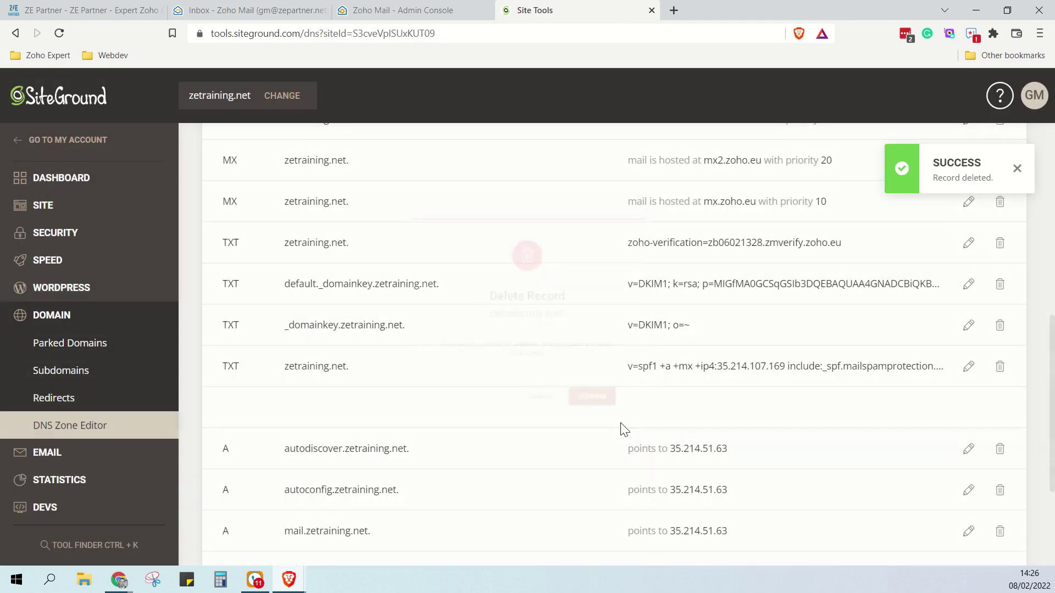
pyautogui.scroll(5, 719, 411)
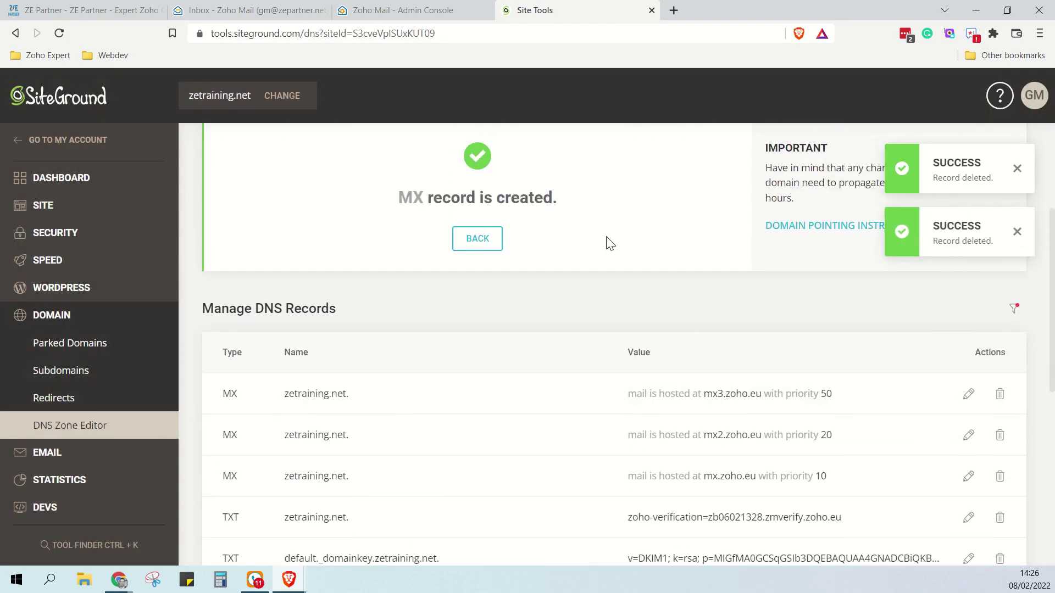
# Re-run the MX record verification so the MX step completes
pyautogui.click(386, 14)
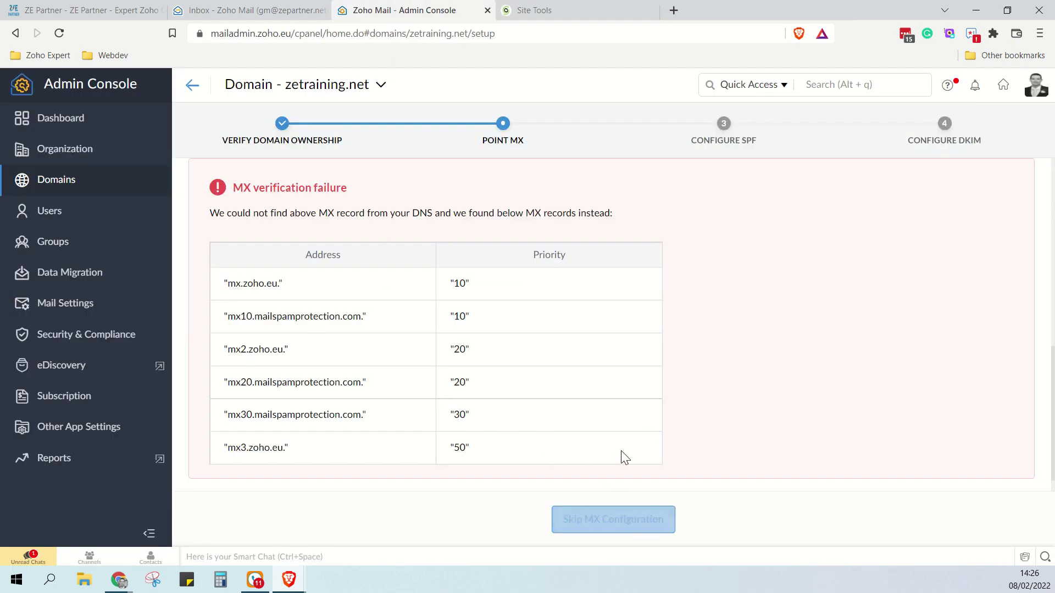
pyautogui.scroll(-1, 624, 458)
pyautogui.scroll(3, 417, 302)
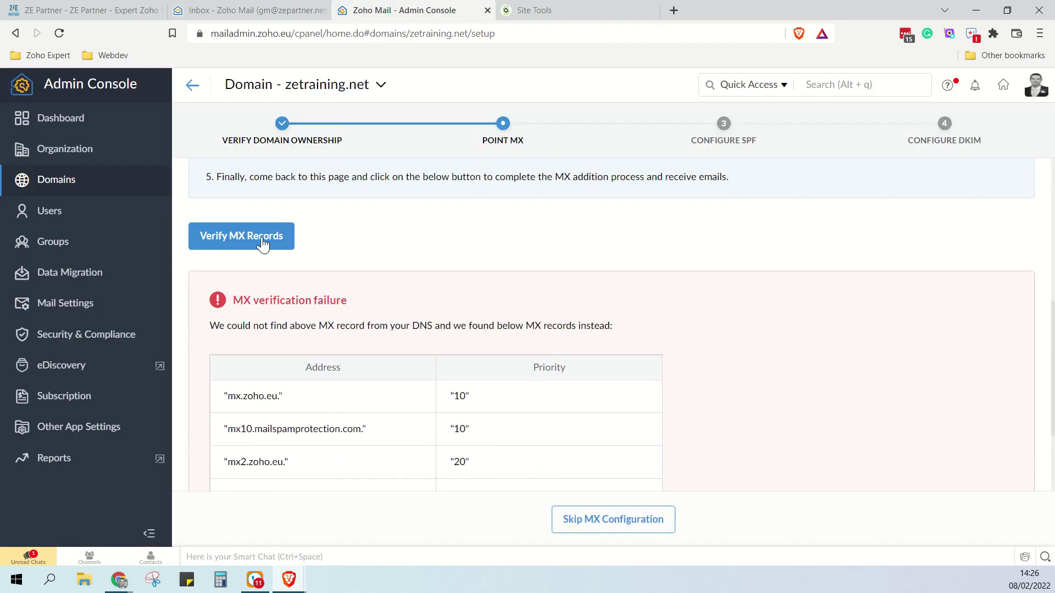
pyautogui.click(263, 243)
pyautogui.scroll(-1, 619, 285)
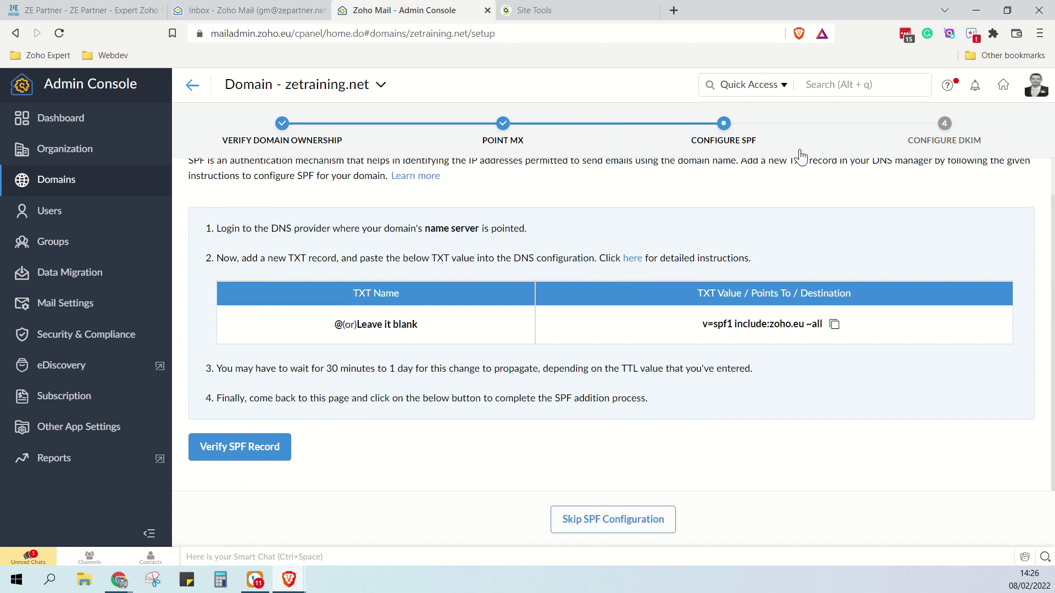
pyautogui.scroll(1, 654, 253)
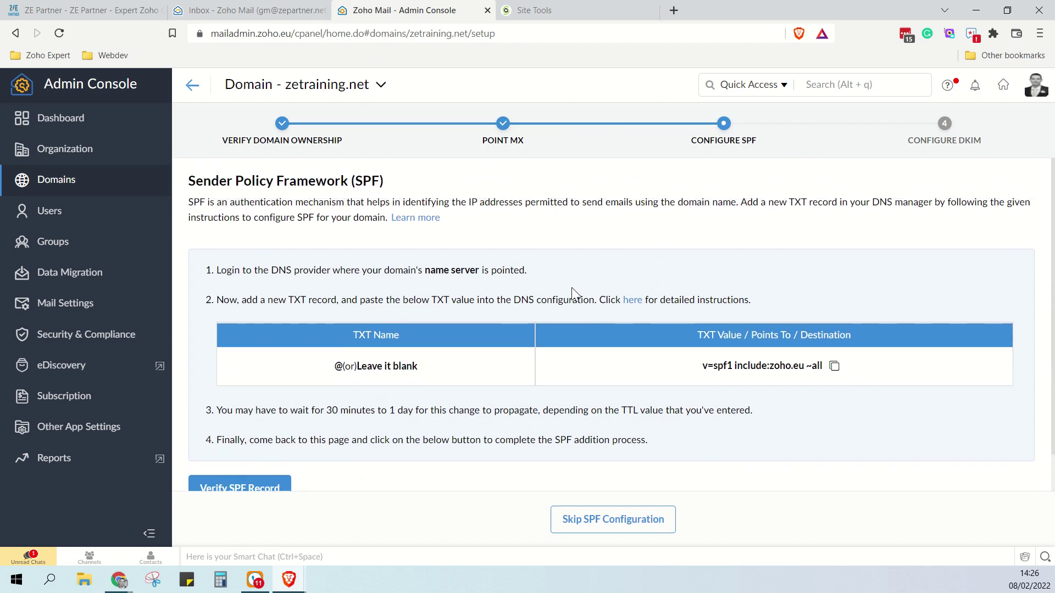
pyautogui.scroll(-1, 554, 302)
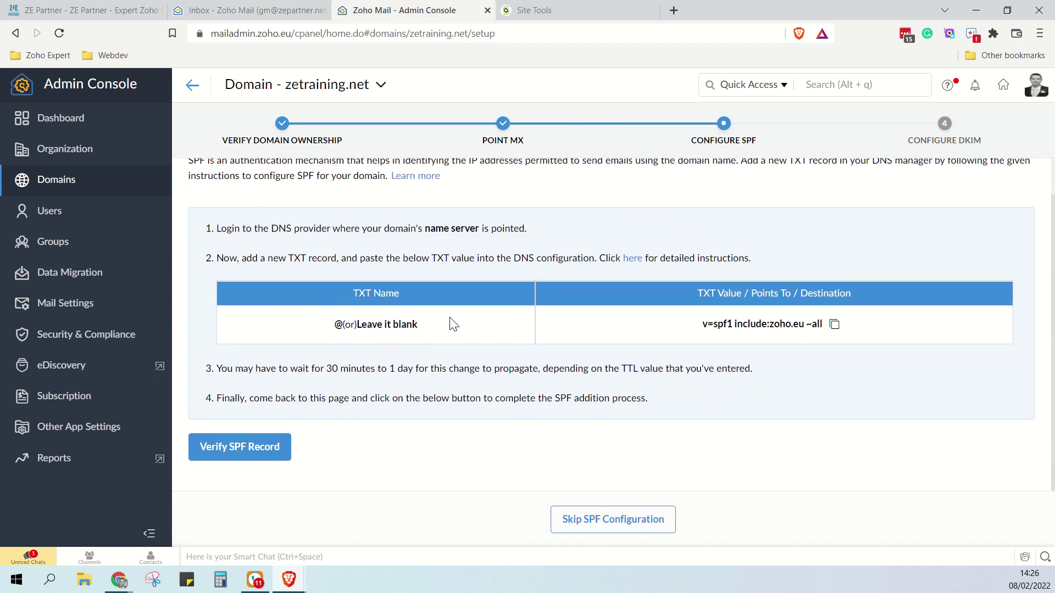
pyautogui.scroll(1, 494, 301)
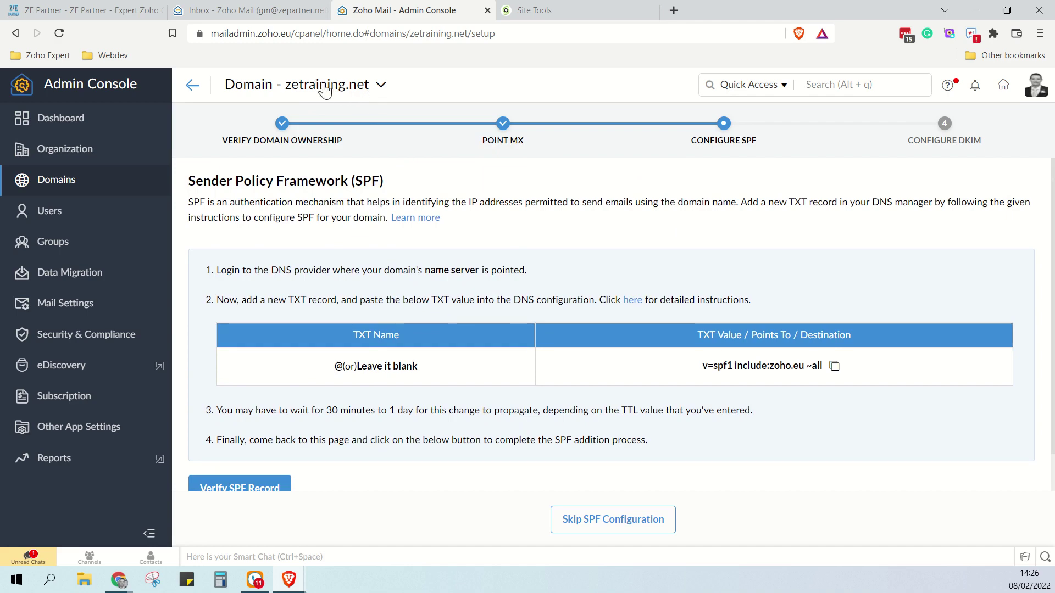
# On Configure SPF, copy the TXT value v=spf1 include:zoho.eu ~all
pyautogui.click(277, 15)
pyautogui.click(381, 15)
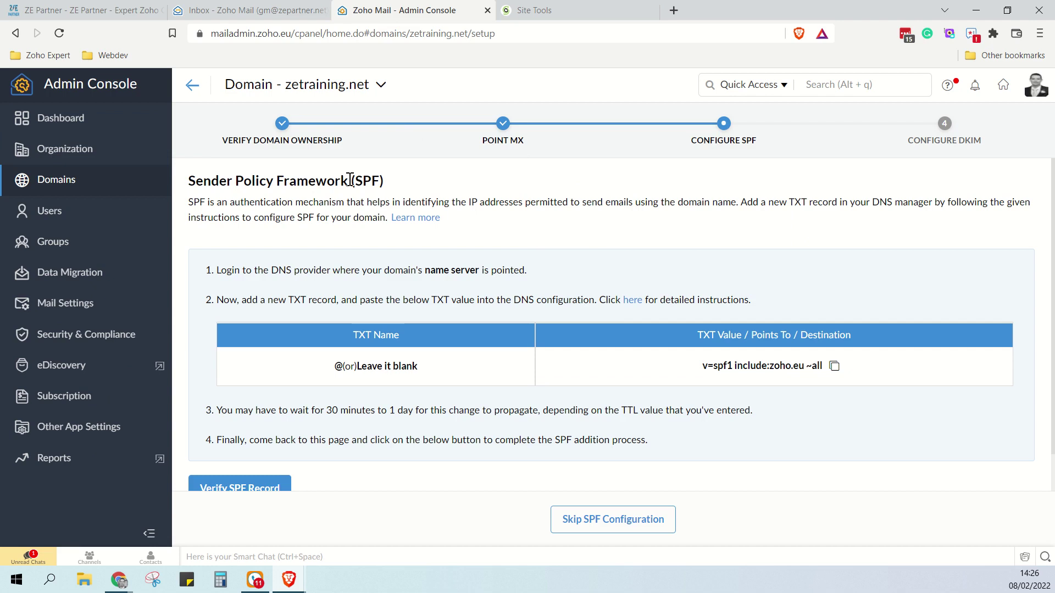
pyautogui.scroll(-1, 423, 258)
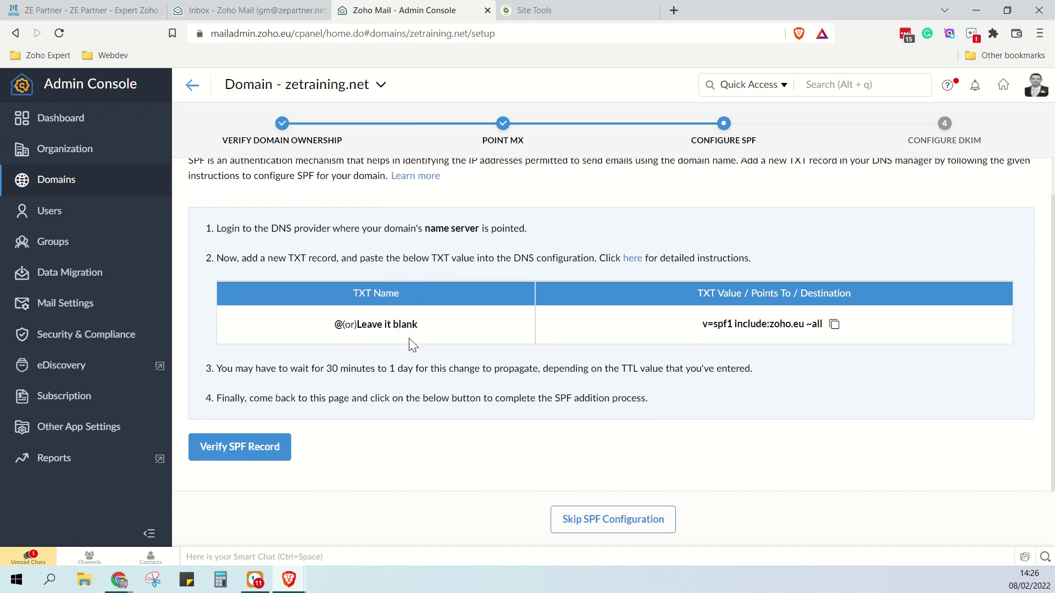
pyautogui.click(835, 328)
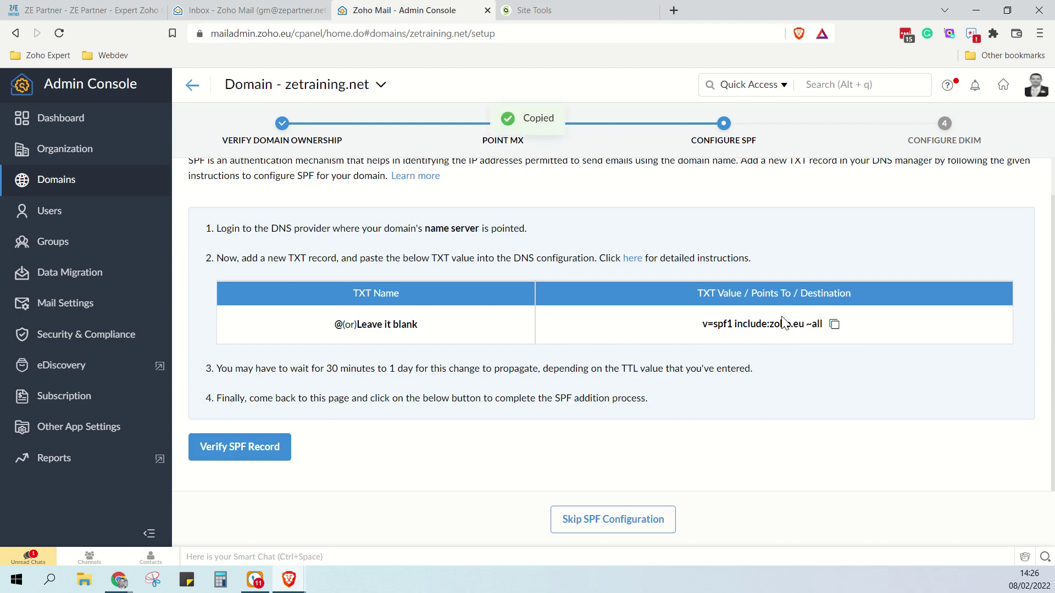
pyautogui.moveTo(702, 325); pyautogui.dragTo(736, 339)
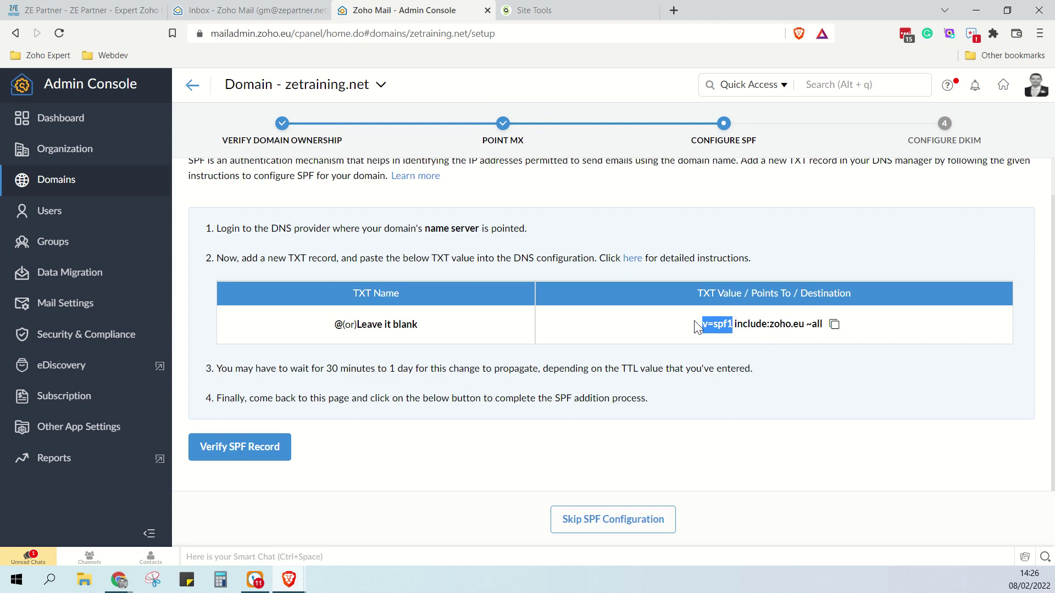
pyautogui.moveTo(701, 326); pyautogui.dragTo(813, 305)
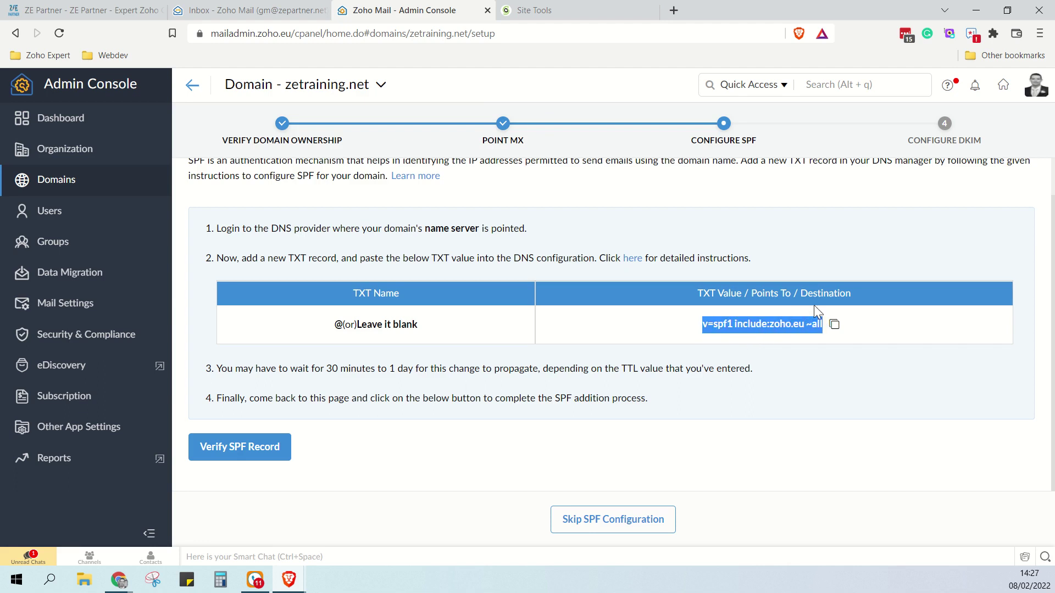
# Start a new 5 min TTL TXT record with value v=spf1 include:zoho.eu ~all
pyautogui.click(581, 12)
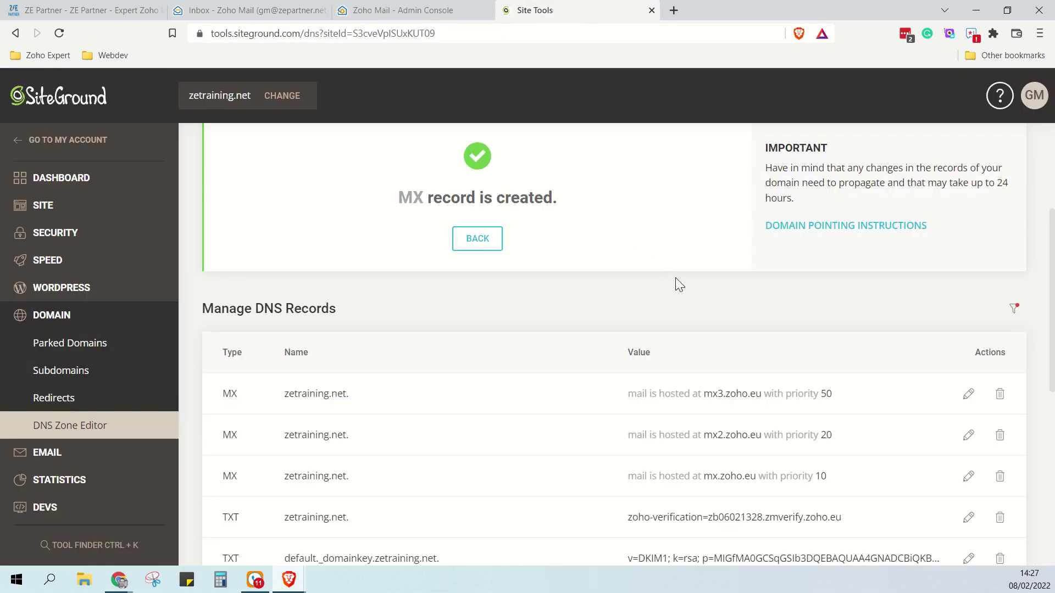
pyautogui.scroll(-3, 681, 283)
pyautogui.scroll(-1, 685, 284)
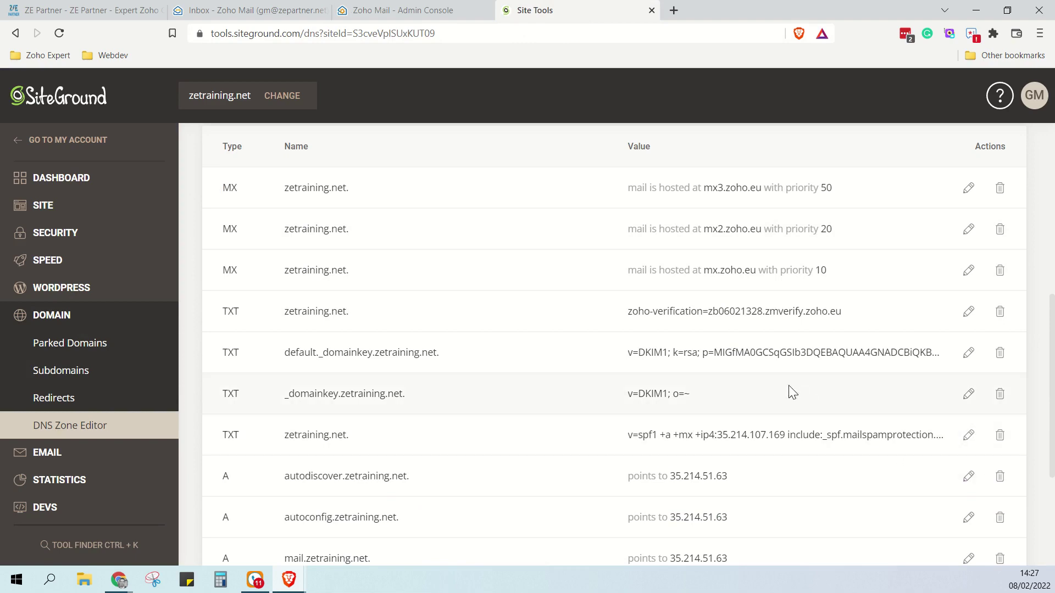
pyautogui.scroll(5, 788, 390)
pyautogui.click(478, 309)
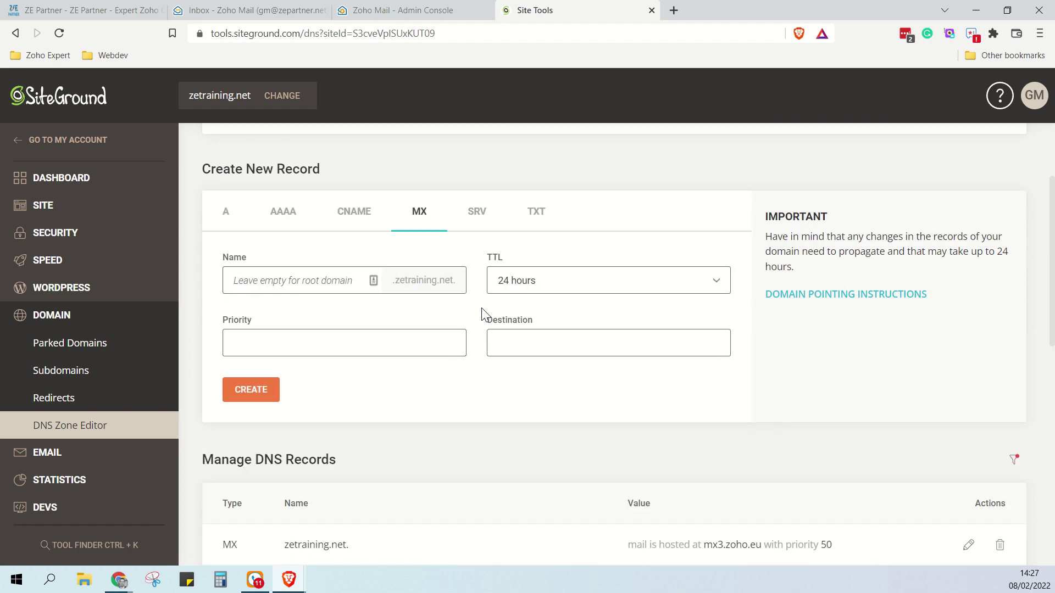
pyautogui.click(537, 215)
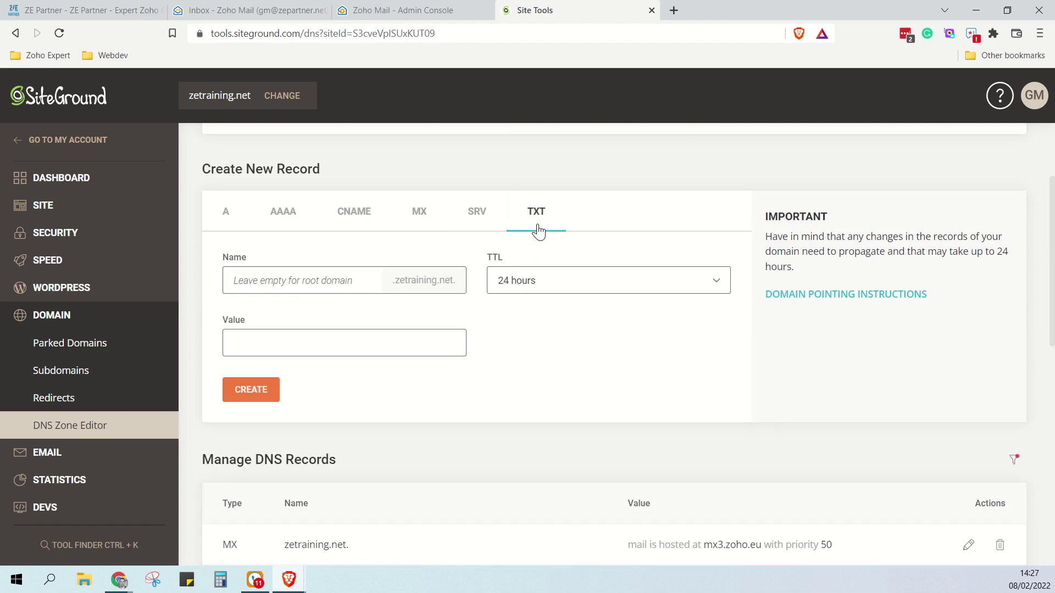
pyautogui.click(533, 289)
pyautogui.click(522, 306)
pyautogui.click(369, 335)
pyautogui.hotkey('ctrl', 'v')
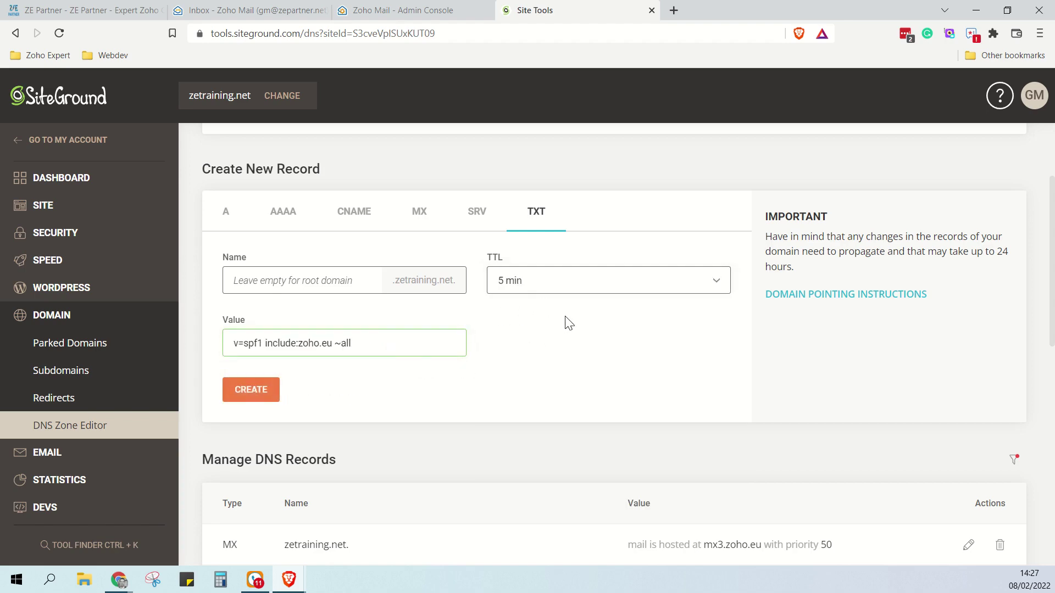
pyautogui.scroll(-5, 571, 319)
pyautogui.scroll(-1, 675, 338)
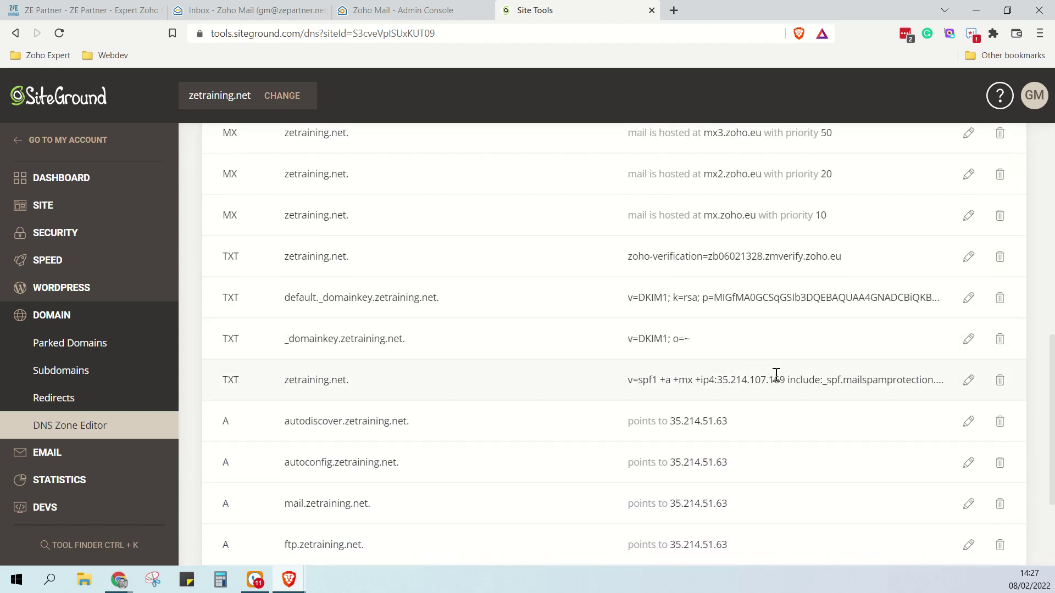
# Replace the existing mailspamprotection SPF record's value with v=spf1 include:zoho.eu ~all and confirm
pyautogui.click(968, 381)
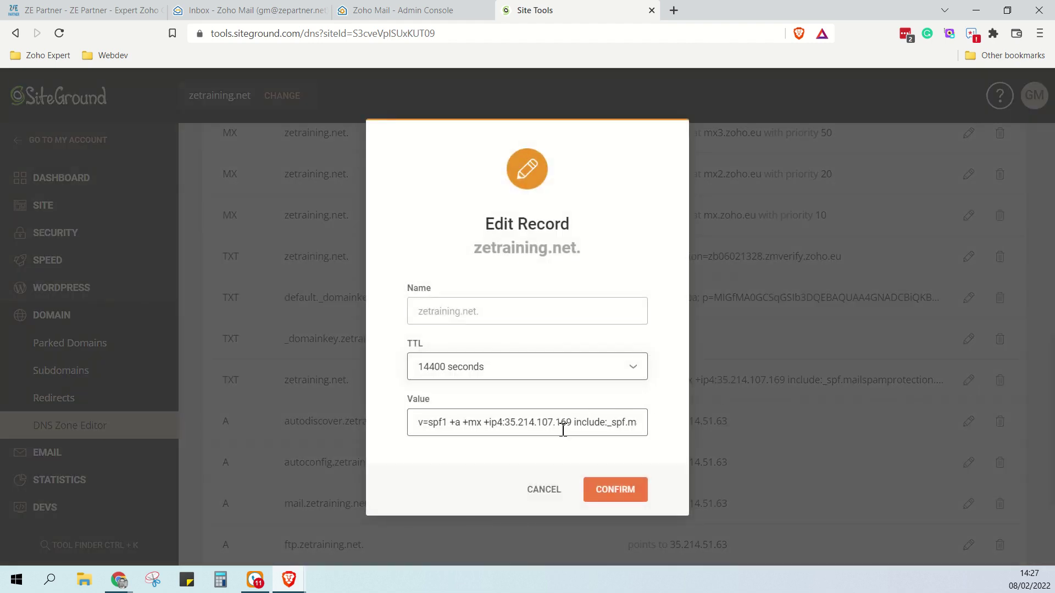
pyautogui.moveTo(587, 423); pyautogui.dragTo(666, 419)
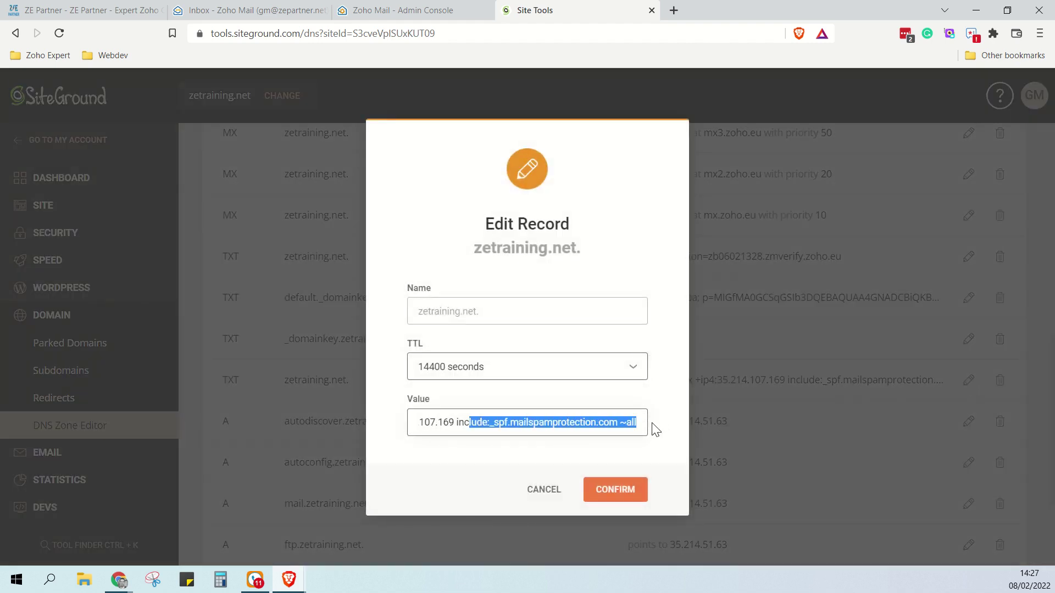
pyautogui.tripleClick(574, 429)
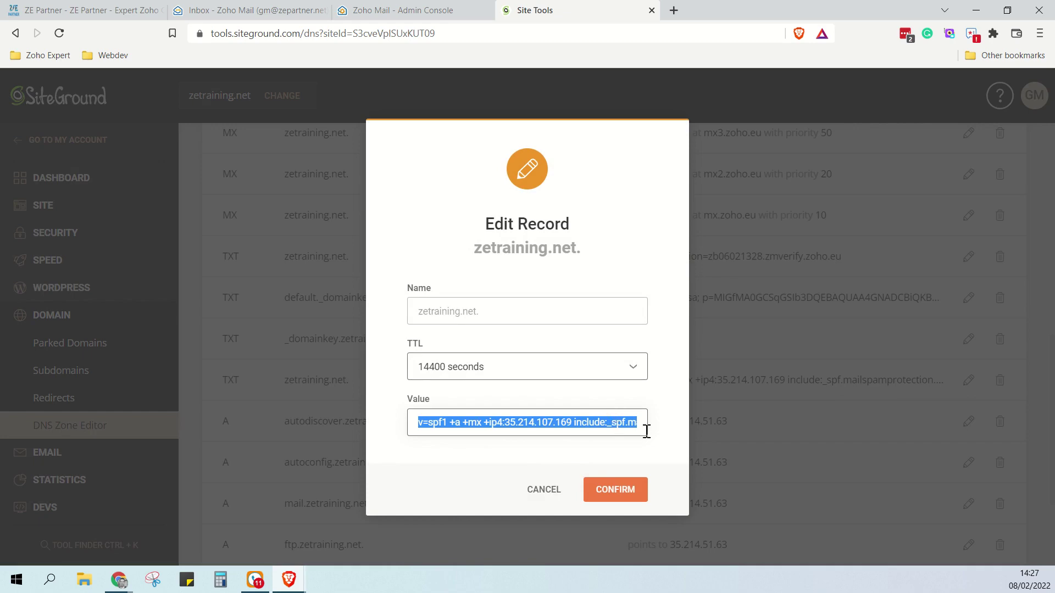
pyautogui.hotkey('ctrl', 'v')
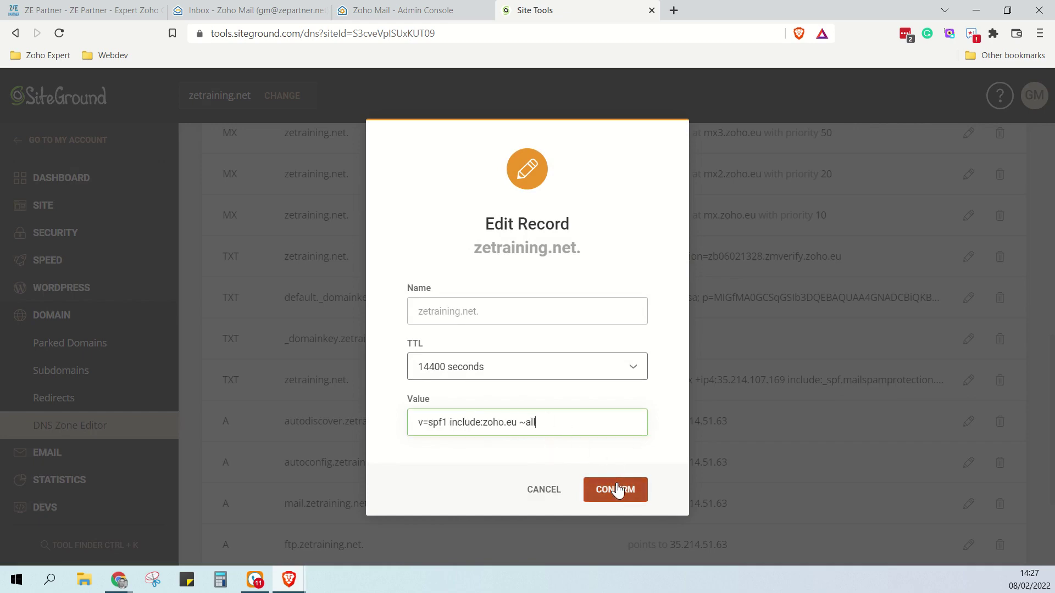
pyautogui.click(618, 489)
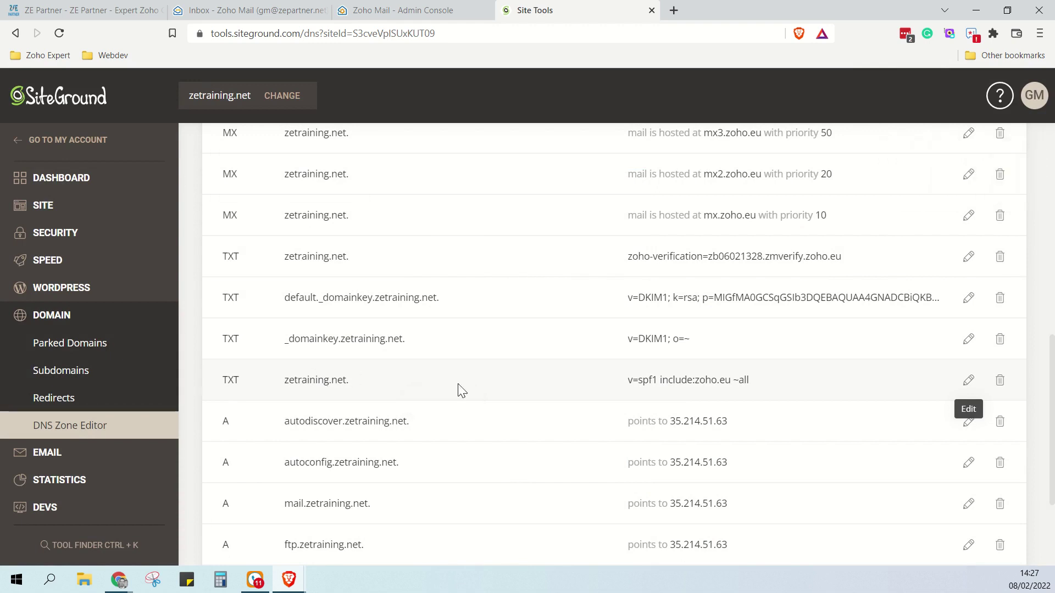
pyautogui.moveTo(629, 379); pyautogui.dragTo(765, 372)
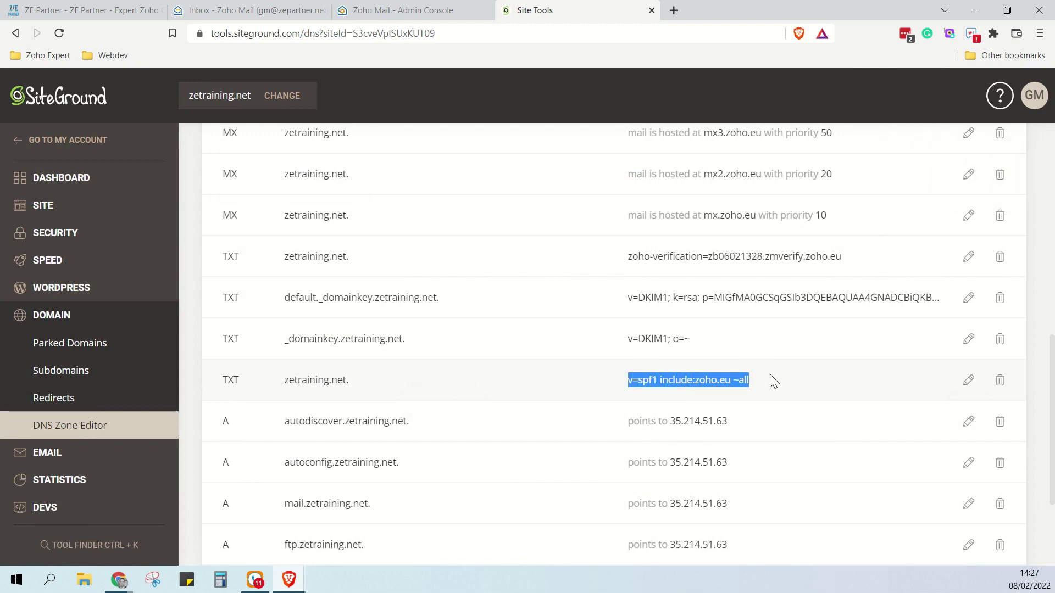
pyautogui.click(772, 382)
# Verify the SPF record in Zoho and copy the DKIM TXT name zmail._domainkey
pyautogui.click(402, 9)
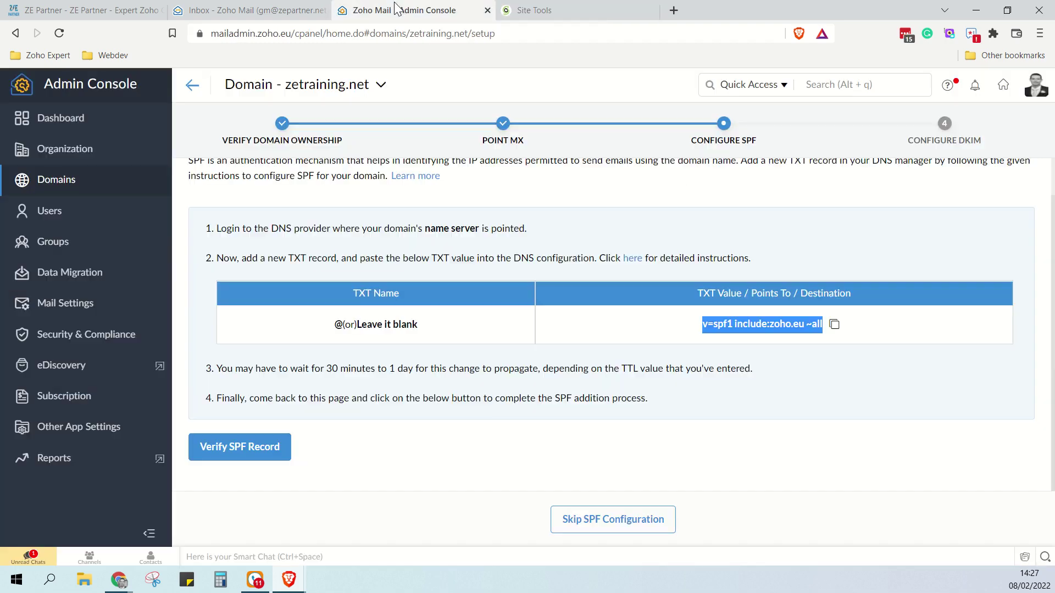
pyautogui.click(256, 448)
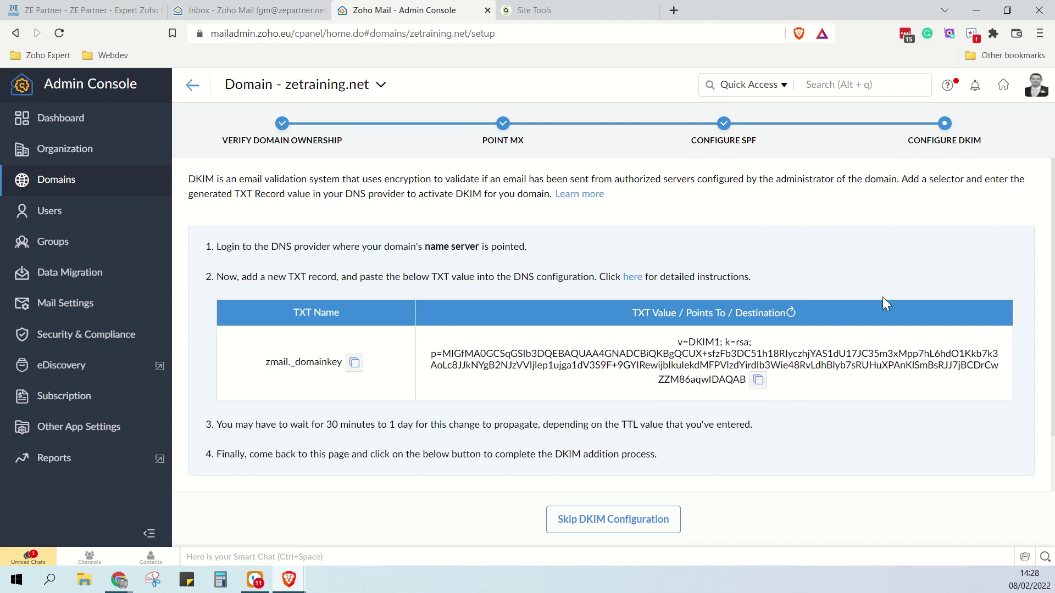
pyautogui.click(355, 364)
# Create a SiteGround TXT record zmail._domainkey holding Zoho's DKIM key with a 5 min TTL
pyautogui.click(533, 10)
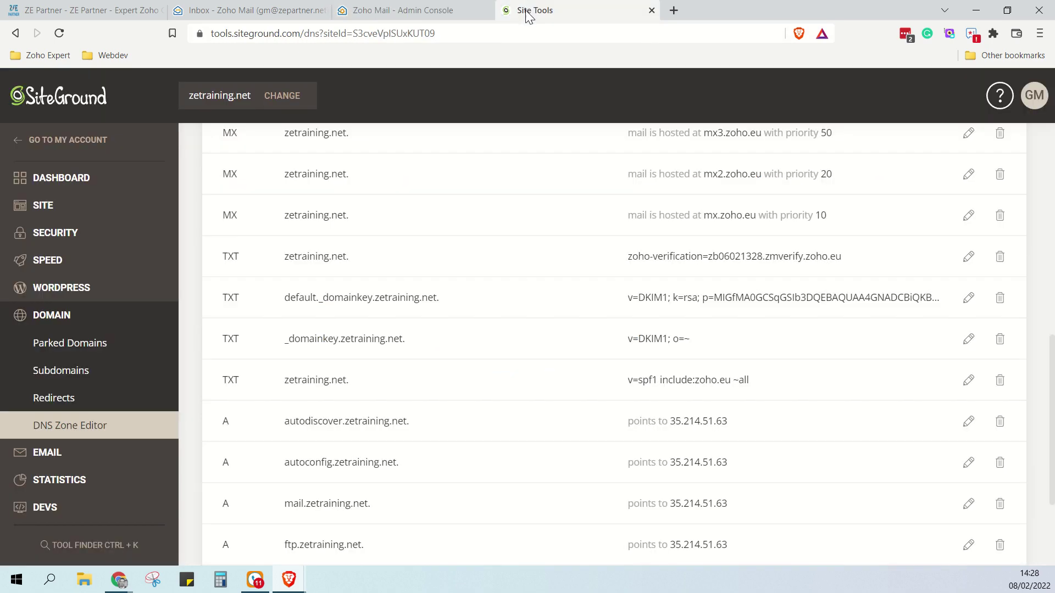
pyautogui.scroll(5, 511, 247)
pyautogui.click(309, 285)
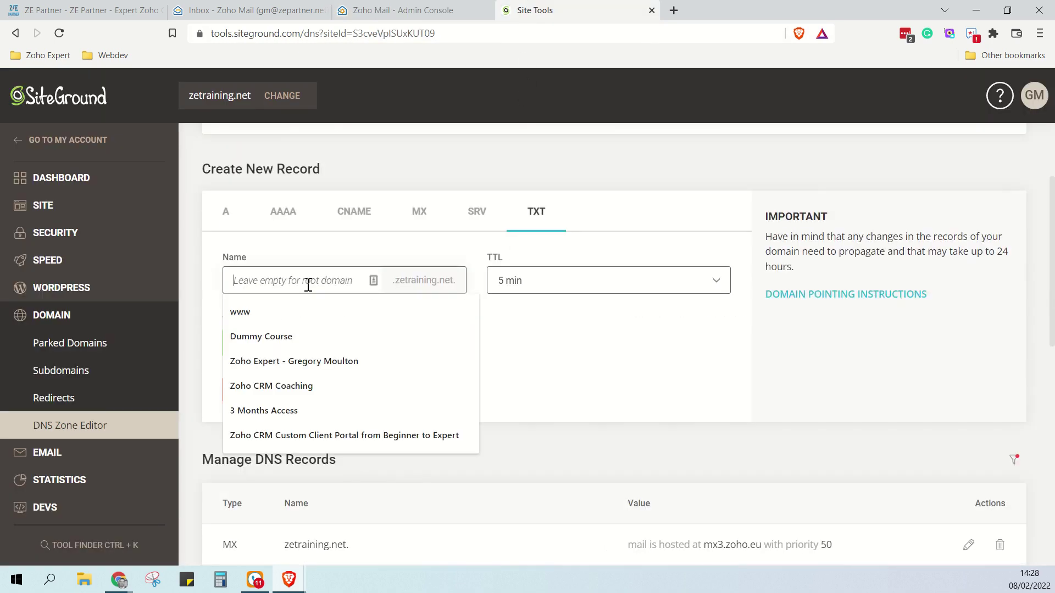
pyautogui.hotkey('ctrl', 'v')
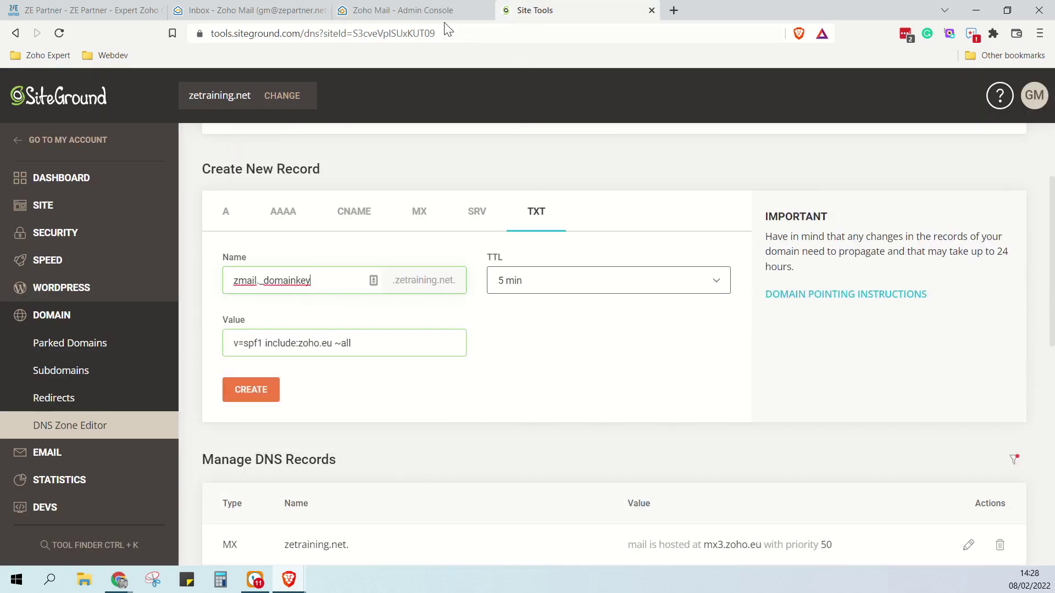
pyautogui.click(421, 12)
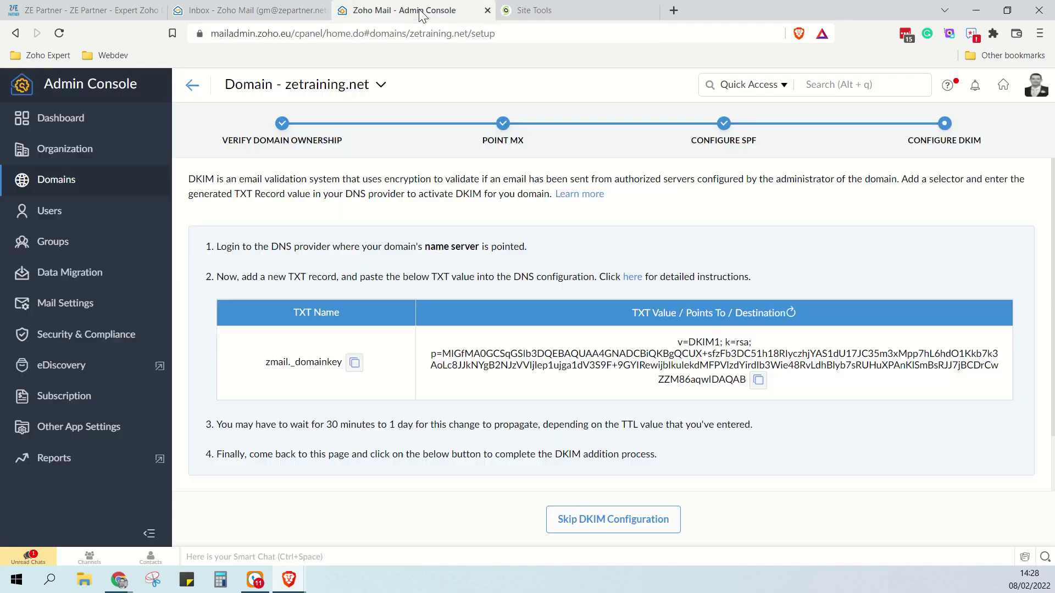
pyautogui.click(758, 380)
pyautogui.click(549, 3)
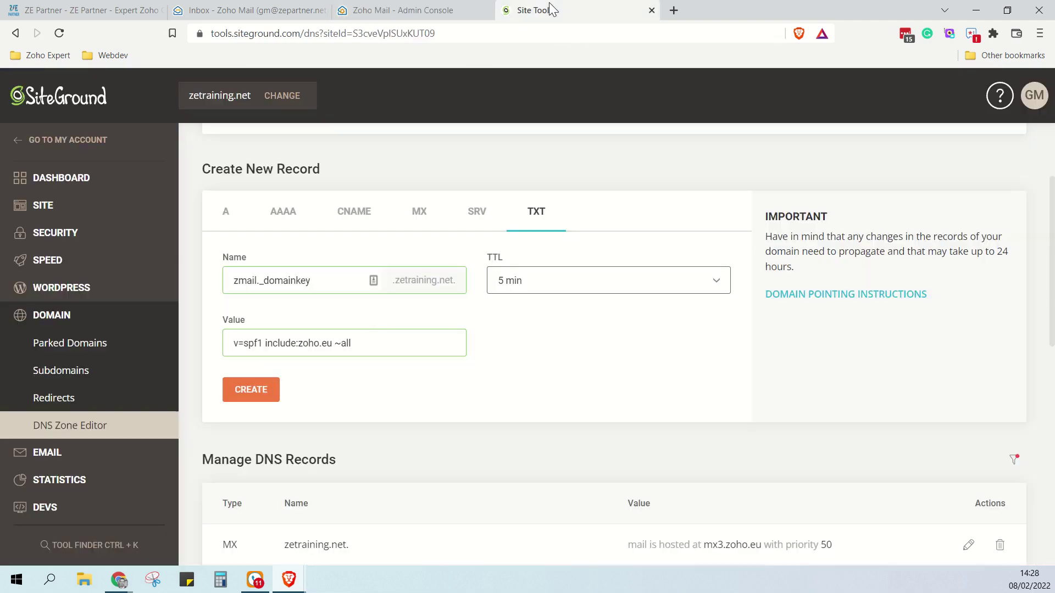
pyautogui.tripleClick(359, 345)
pyautogui.hotkey('ctrl', 'v')
pyautogui.click(548, 284)
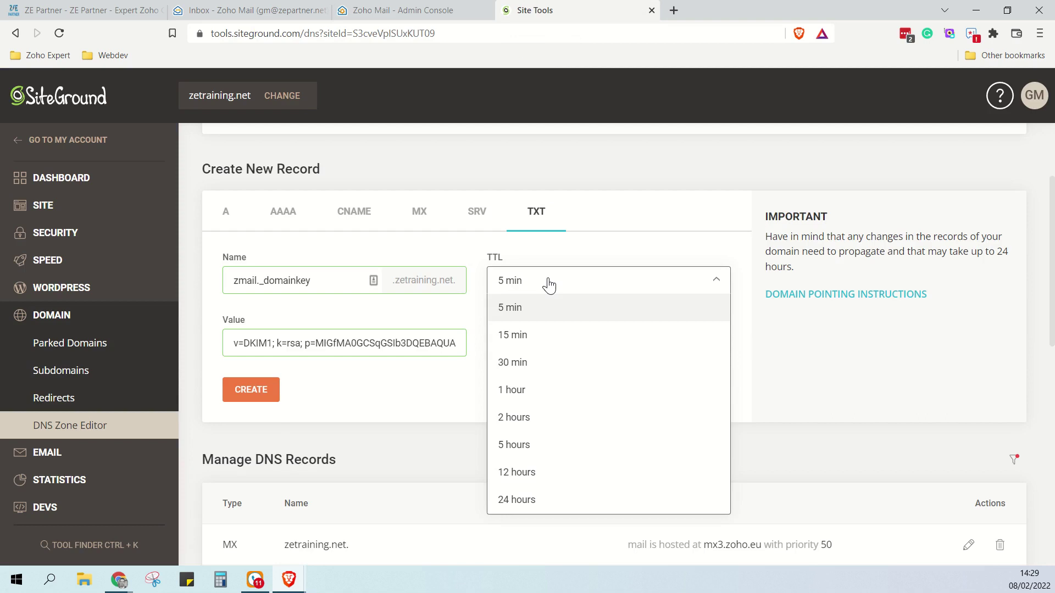
pyautogui.click(523, 309)
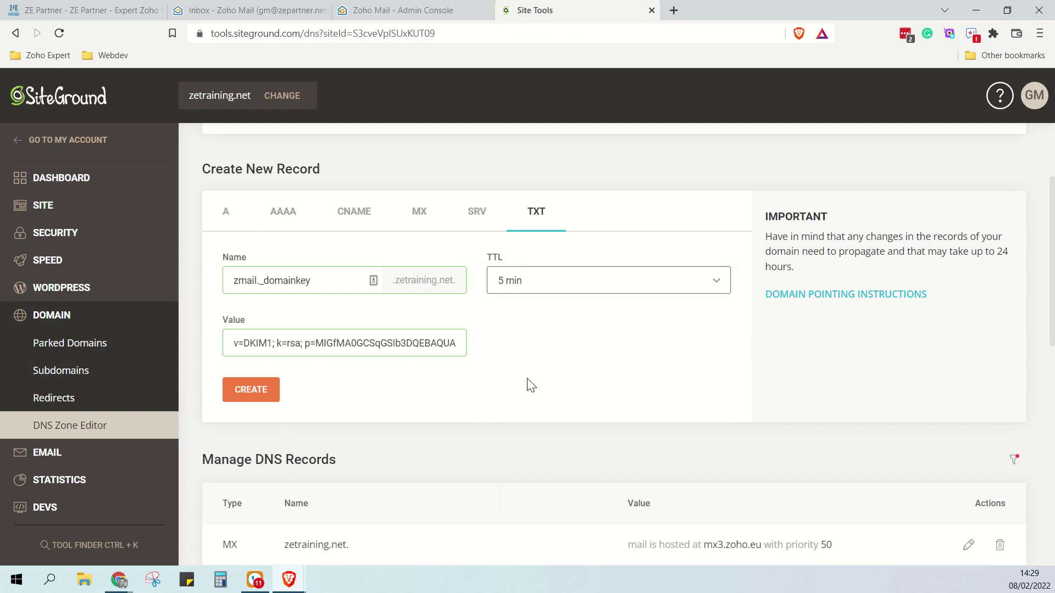
pyautogui.click(250, 391)
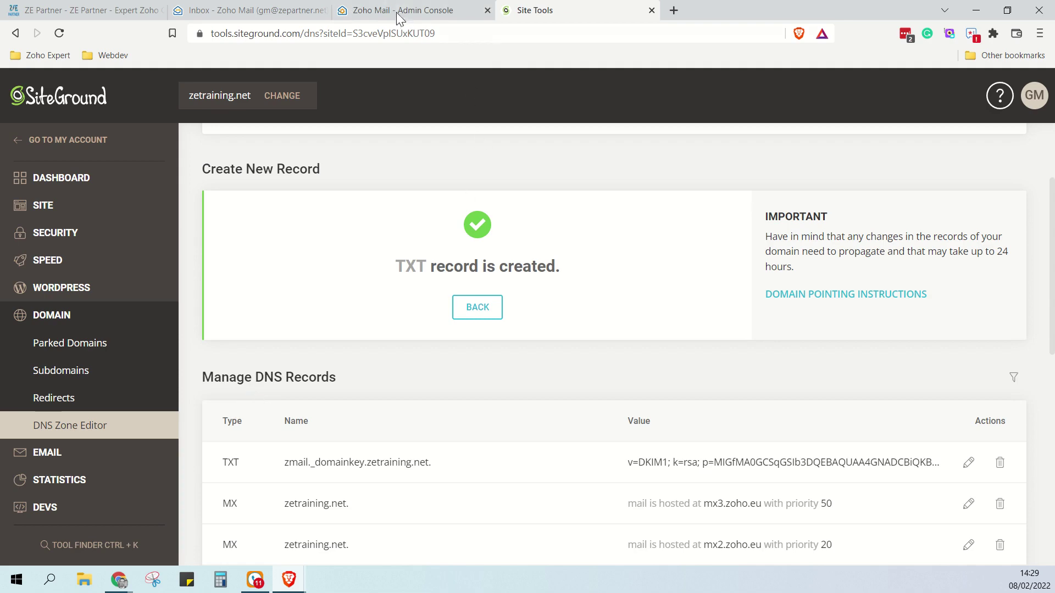
# Verify the DKIM record and open Email Configuration > DMARC for zetraining.net
pyautogui.click(397, 11)
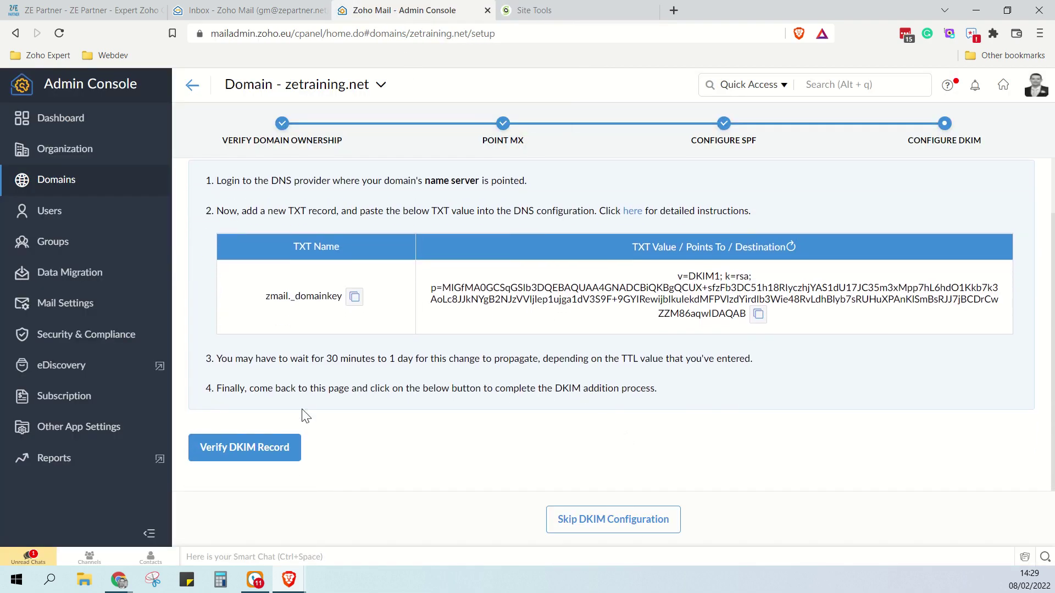
pyautogui.click(228, 455)
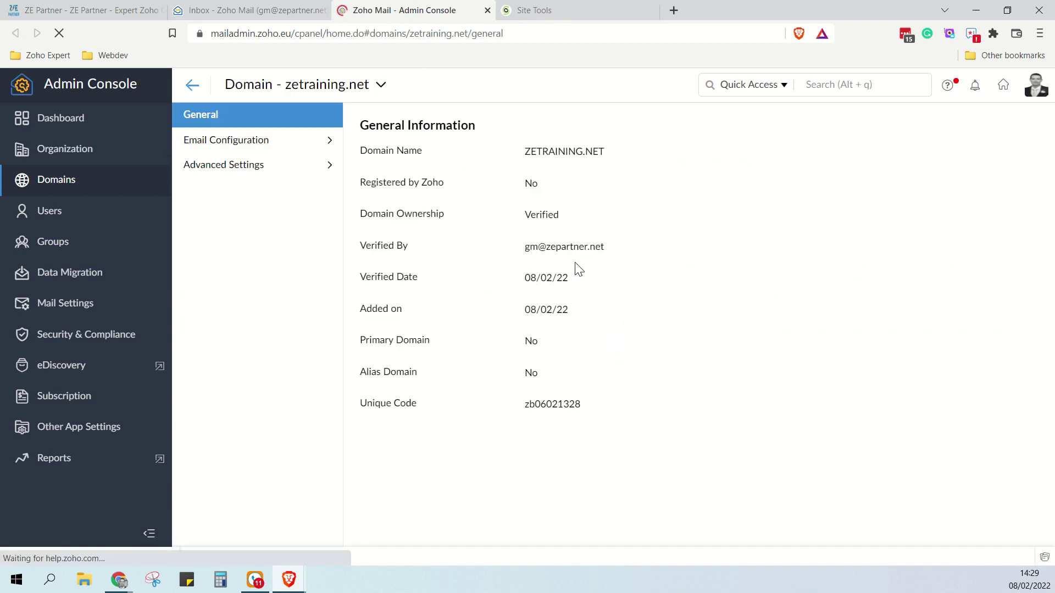
pyautogui.click(254, 148)
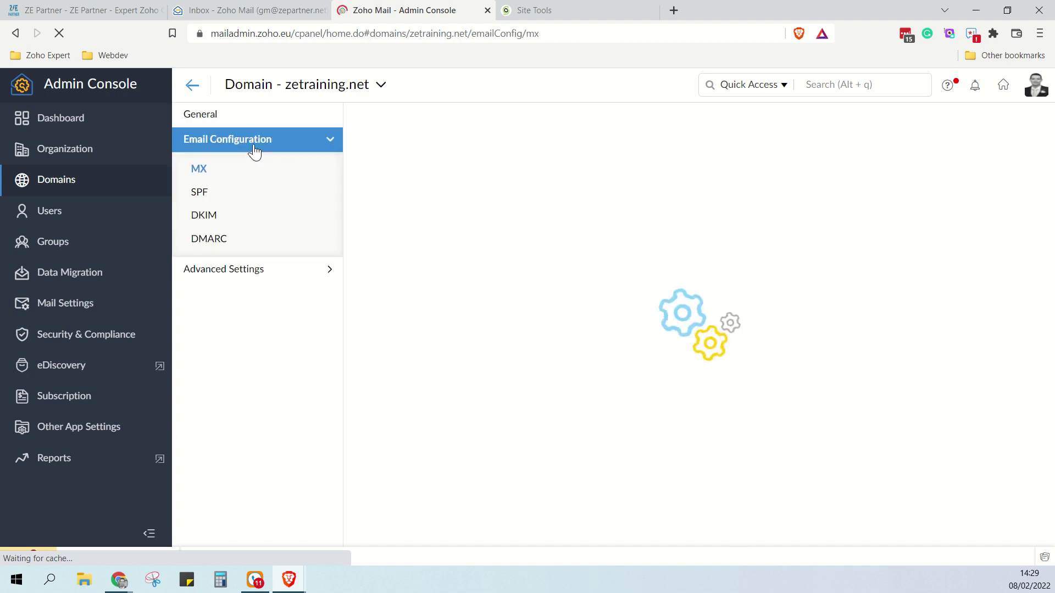
pyautogui.click(220, 241)
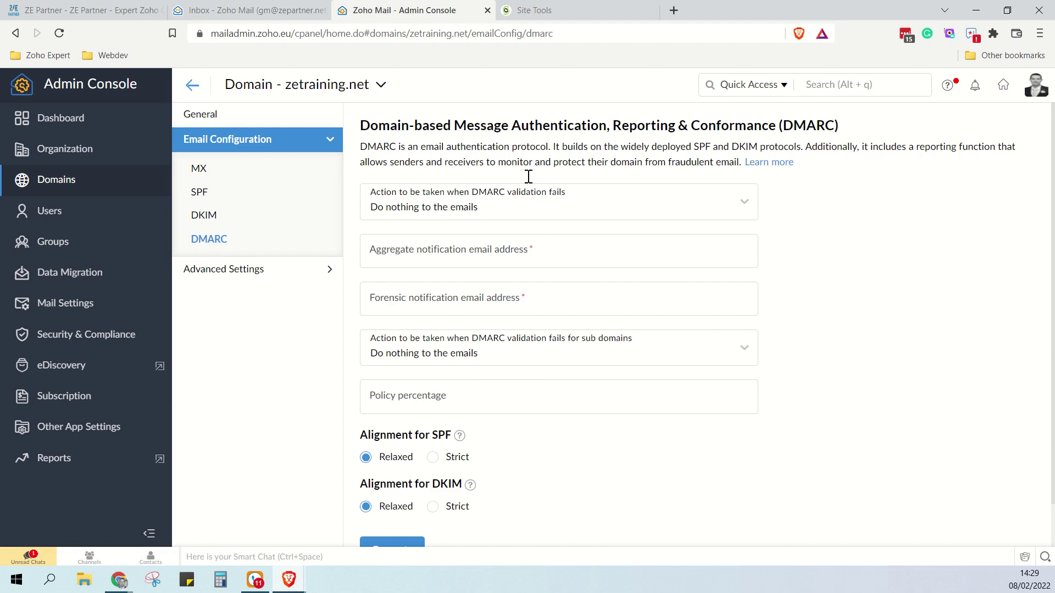
# Set the DMARC failure action to Quarantine the emails and enter the aggregate and forensic report addresses
pyautogui.click(495, 218)
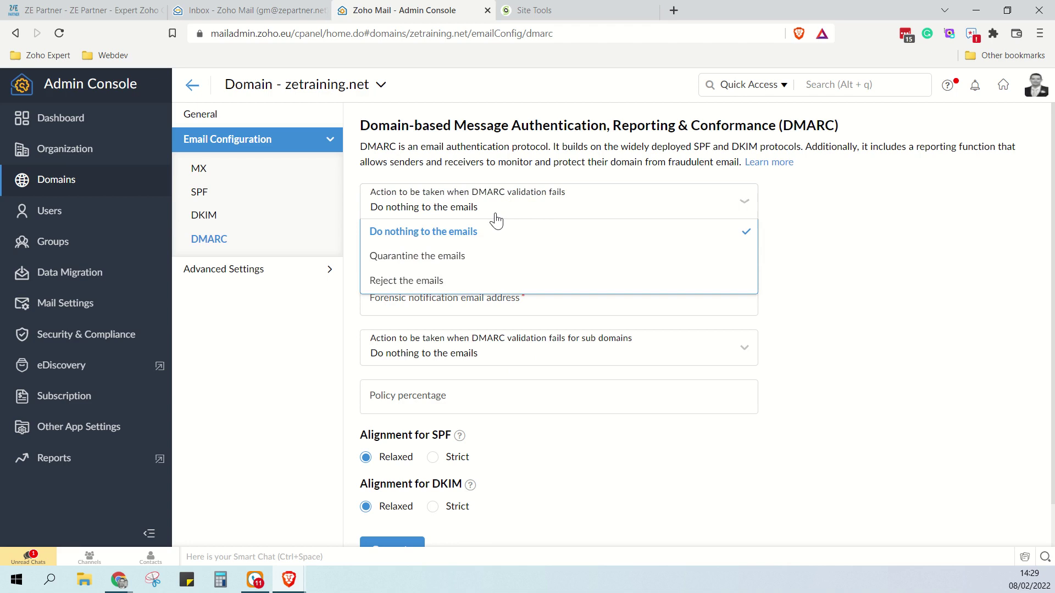
pyautogui.click(472, 258)
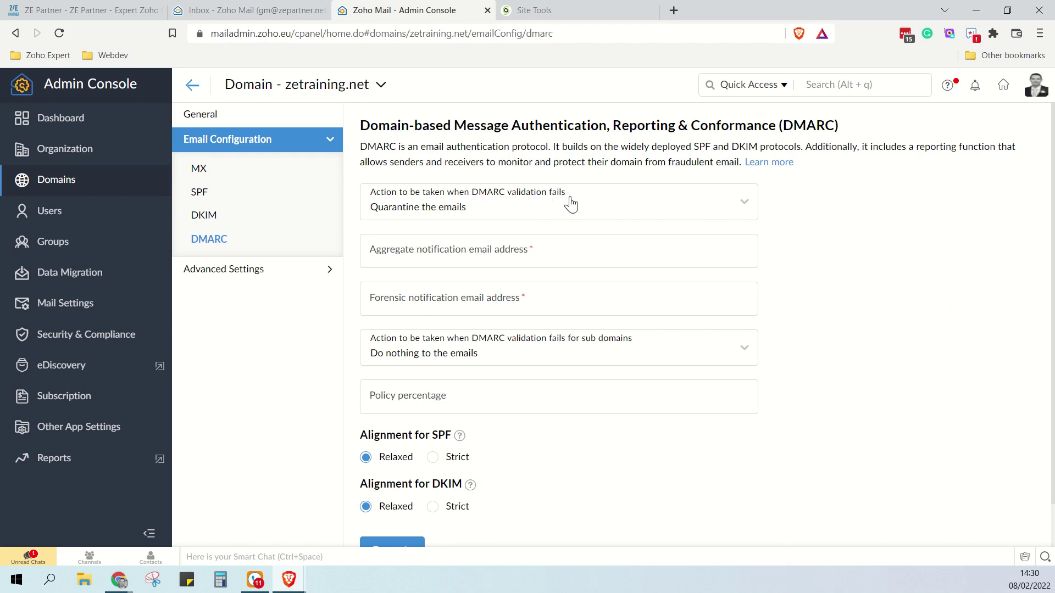
pyautogui.click(511, 257)
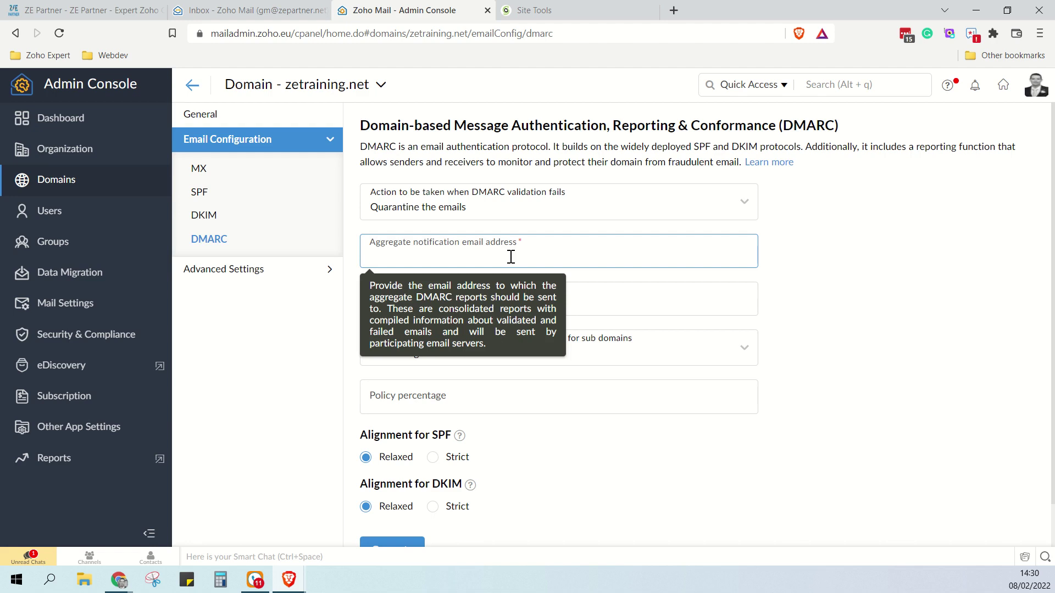
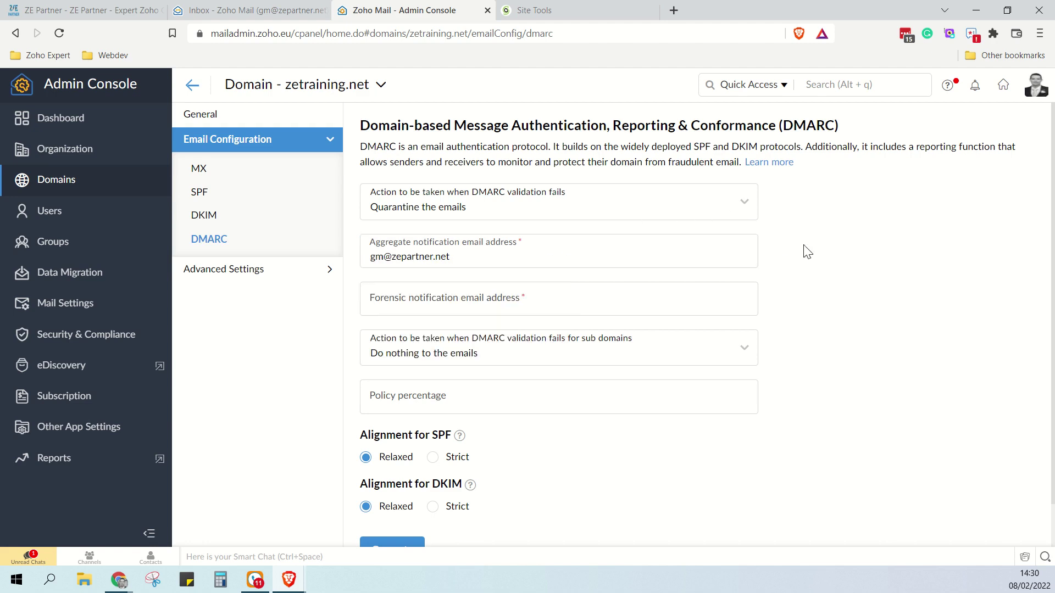
pyautogui.click(544, 311)
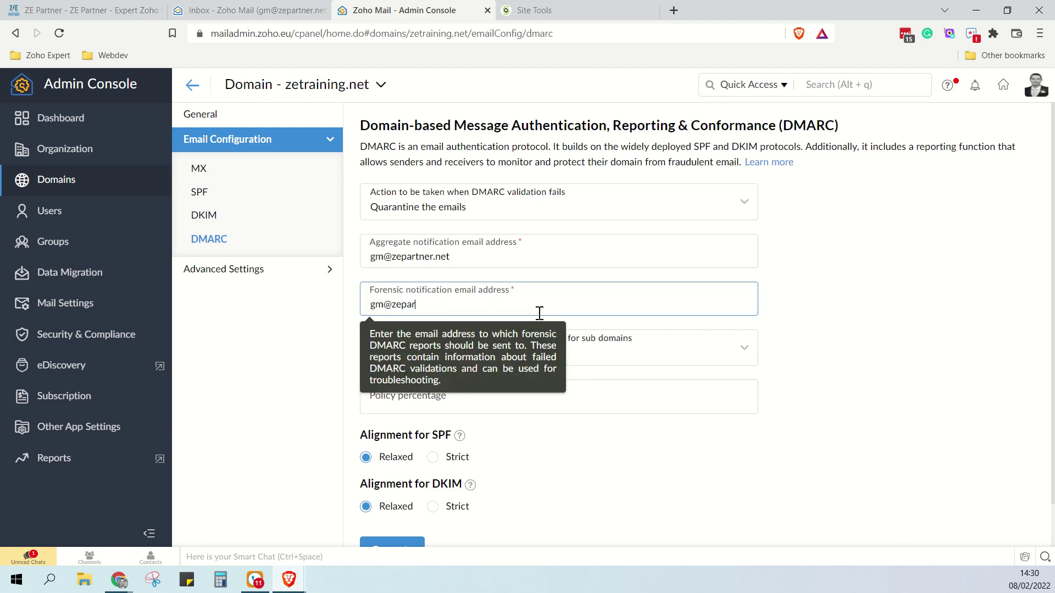
pyautogui.click(973, 348)
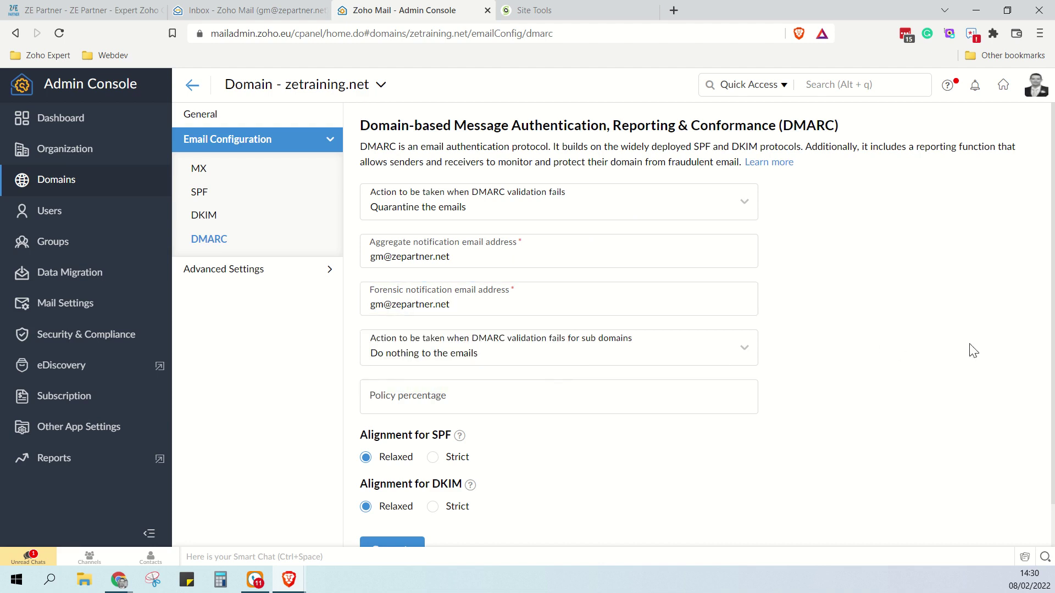
# Keep Do nothing for sub-domain failures and leave the alignment options at their defaults
pyautogui.click(409, 358)
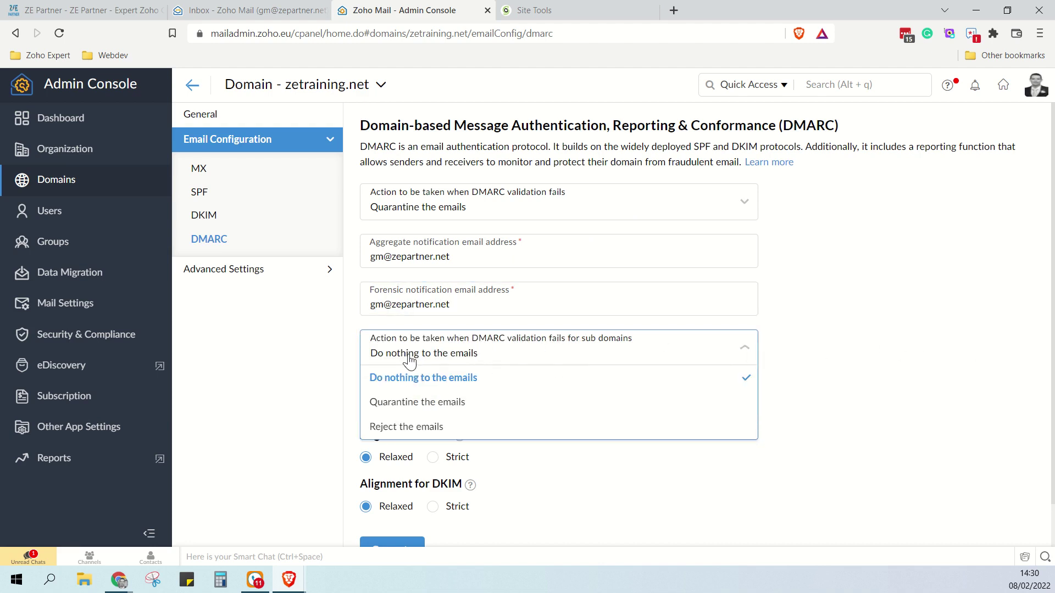
pyautogui.click(885, 335)
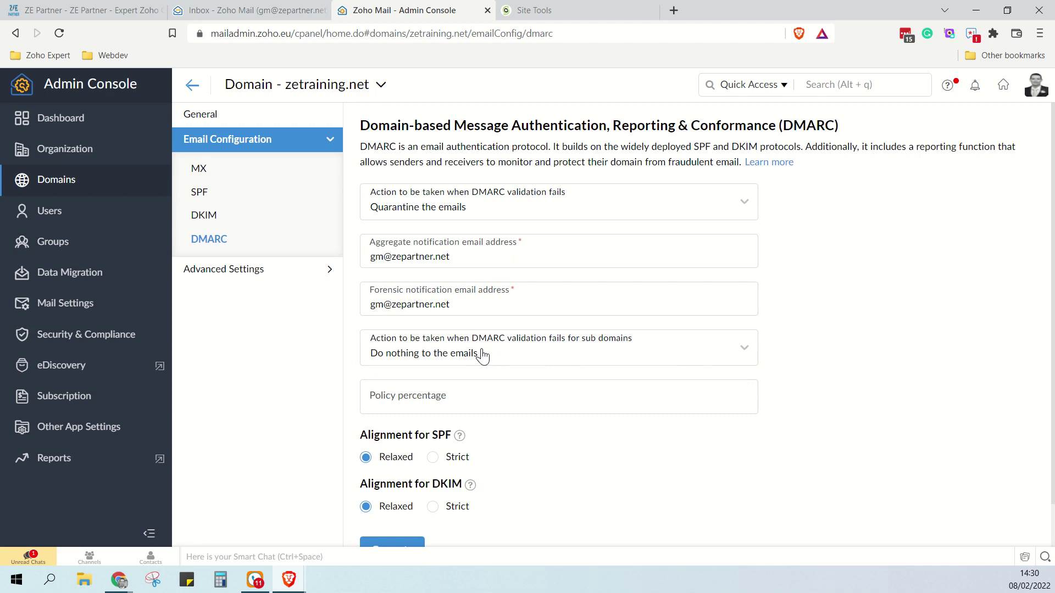
pyautogui.scroll(-1, 803, 342)
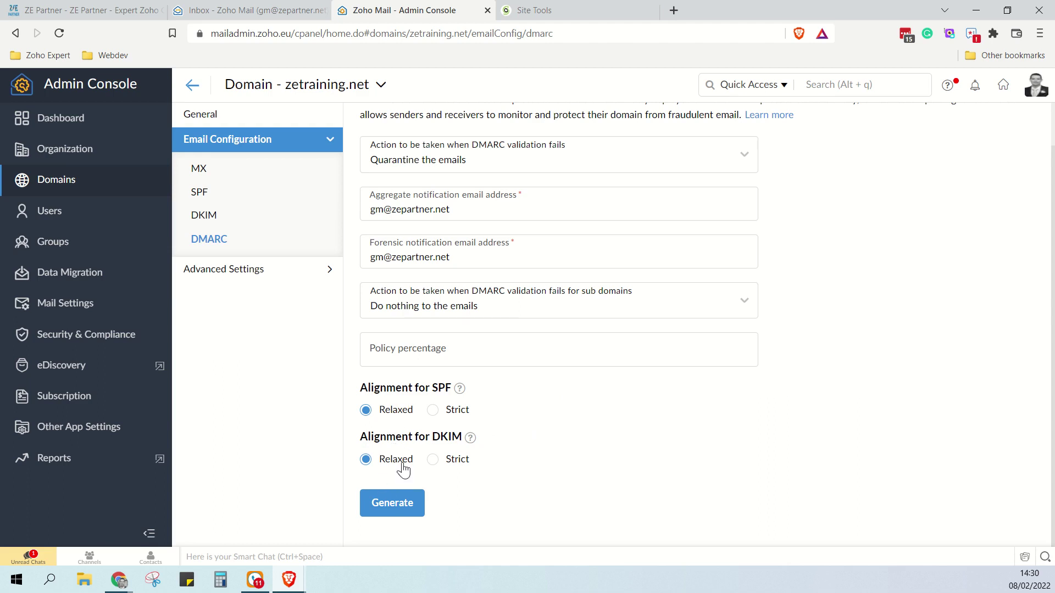
pyautogui.moveTo(459, 391)
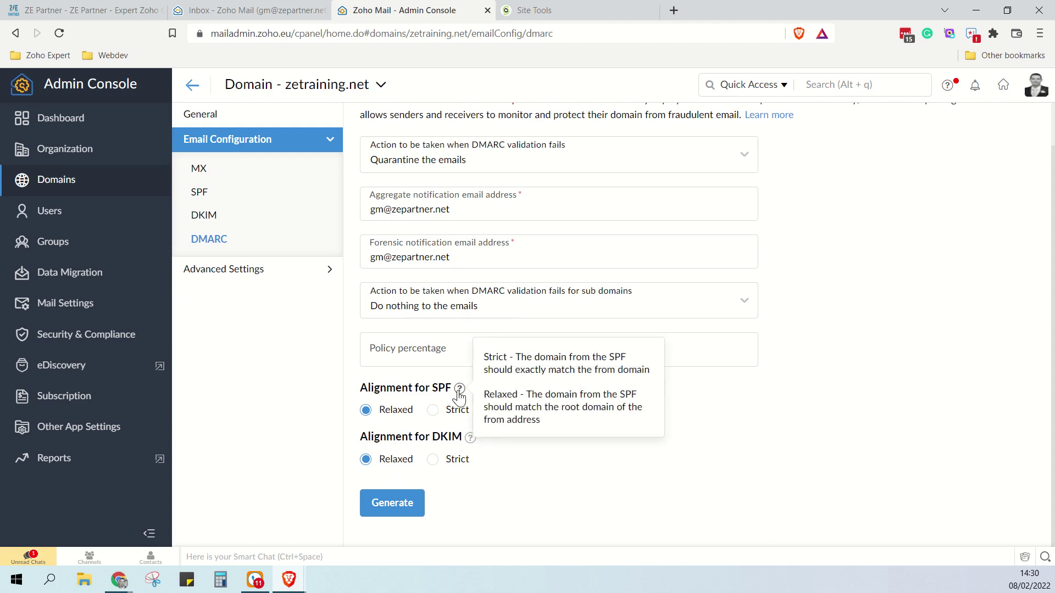
pyautogui.moveTo(471, 442)
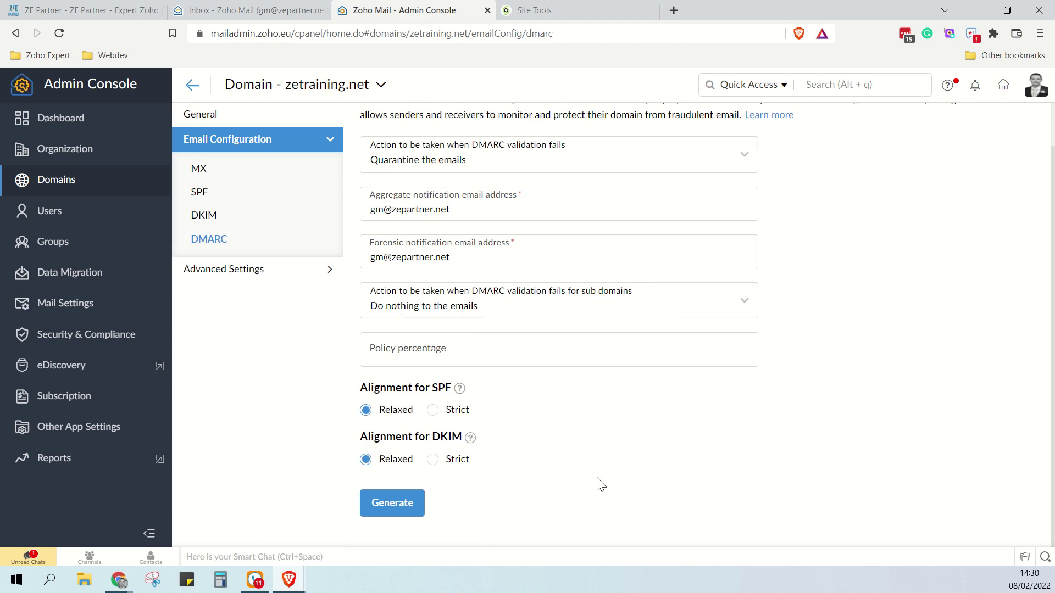
pyautogui.scroll(1, 591, 452)
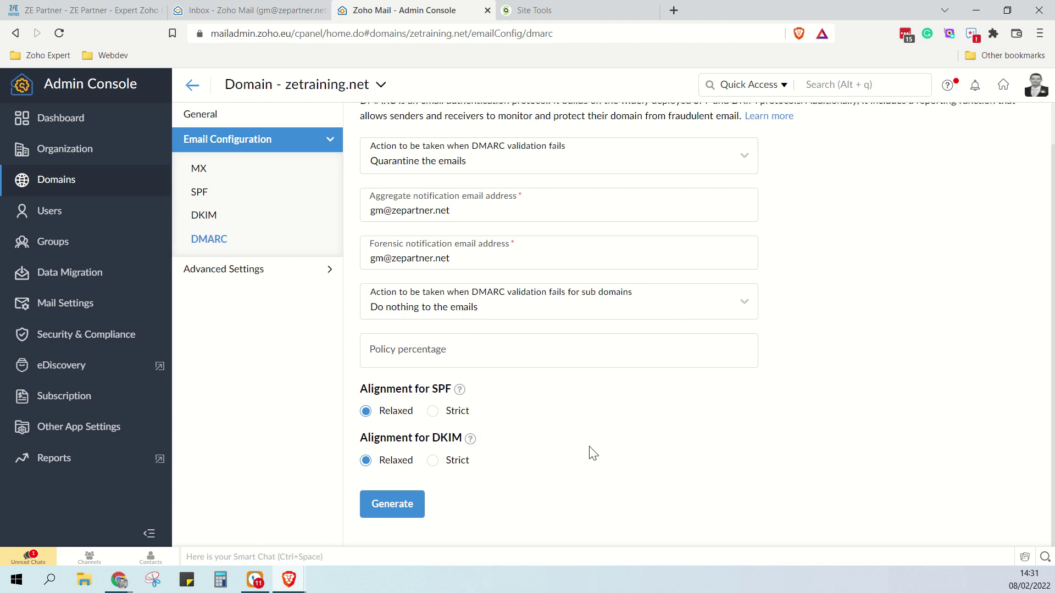
pyautogui.scroll(-1, 598, 455)
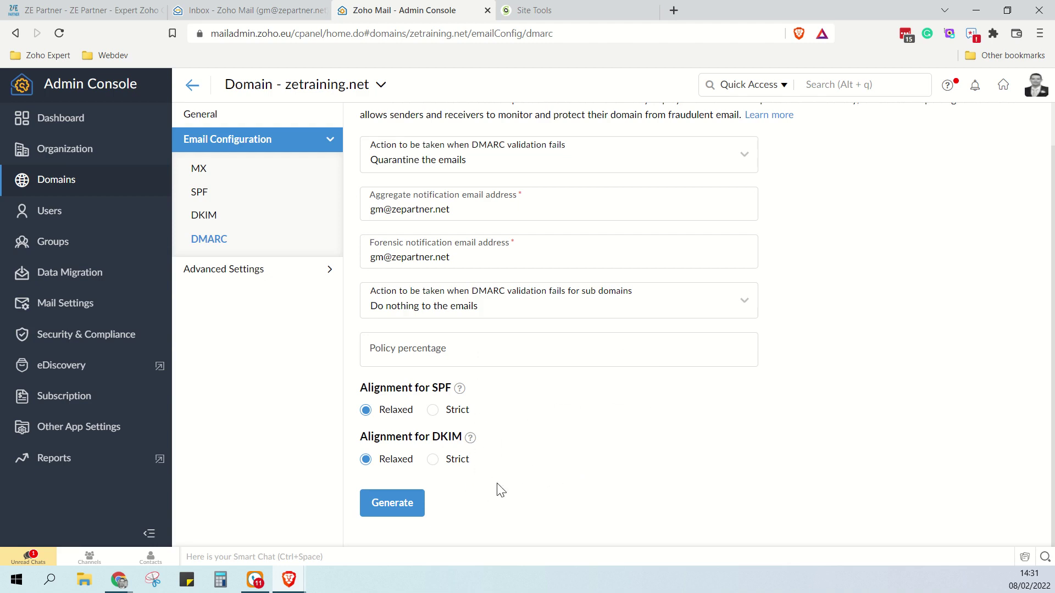
# Generate Zoho's DMARC record and start a SiteGround TXT record named _dmarc with 5 min TTL
pyautogui.click(393, 504)
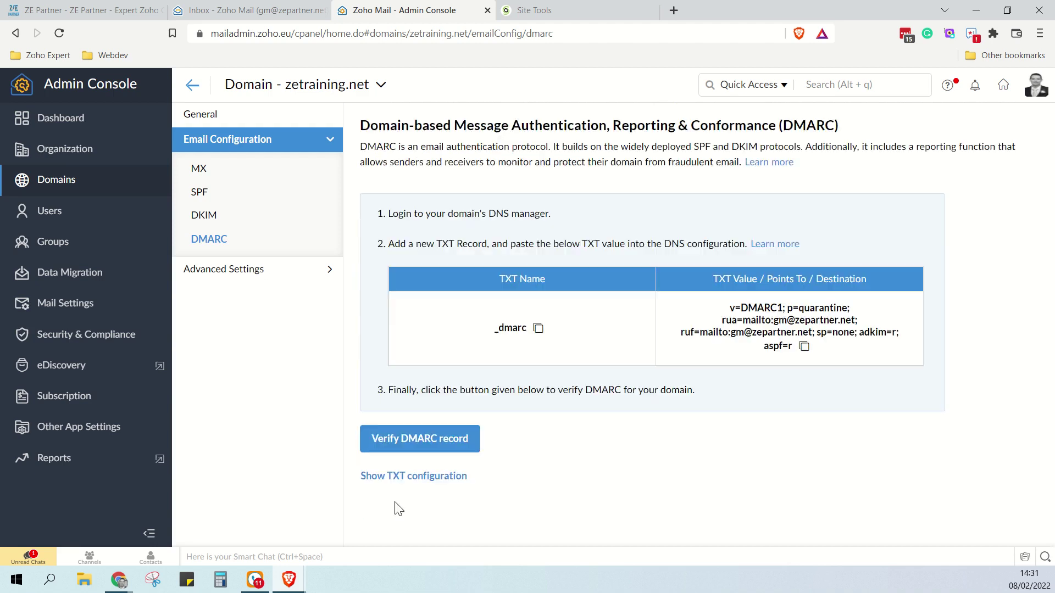
pyautogui.click(539, 330)
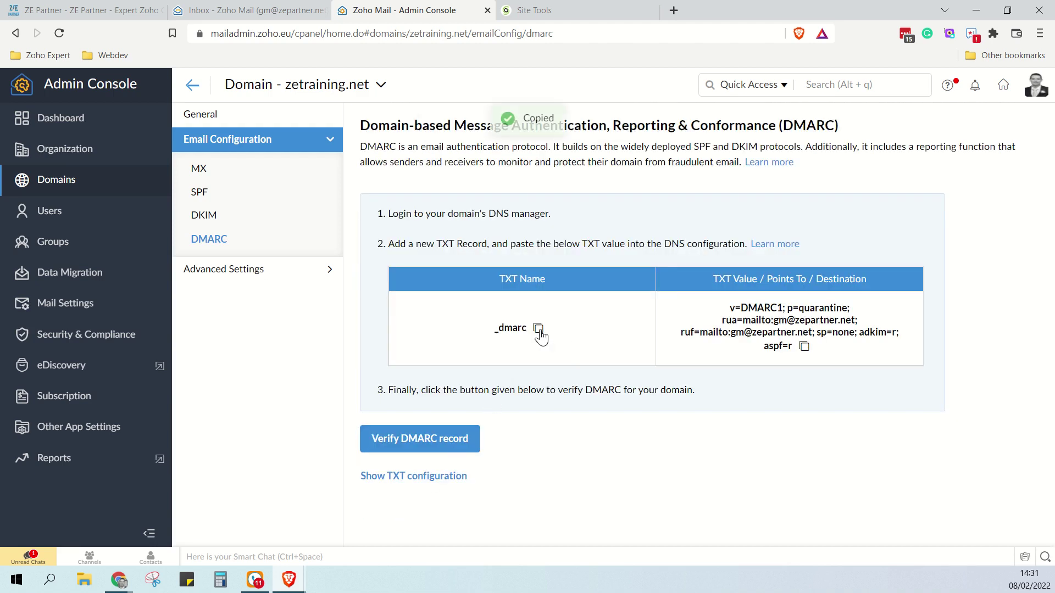
pyautogui.click(544, 10)
pyautogui.click(477, 308)
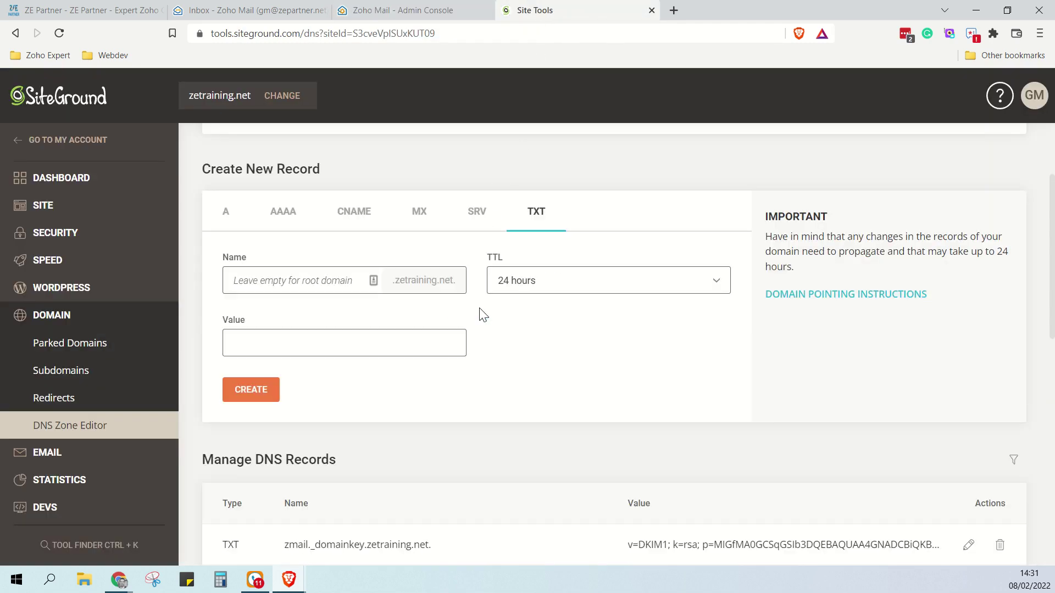
pyautogui.click(525, 285)
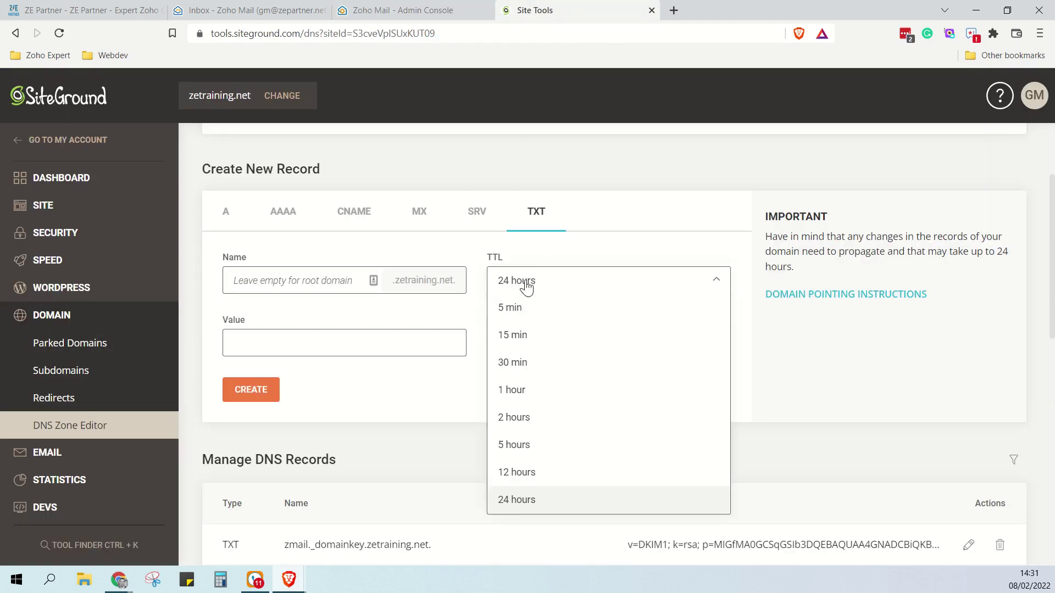
pyautogui.click(523, 306)
pyautogui.click(343, 284)
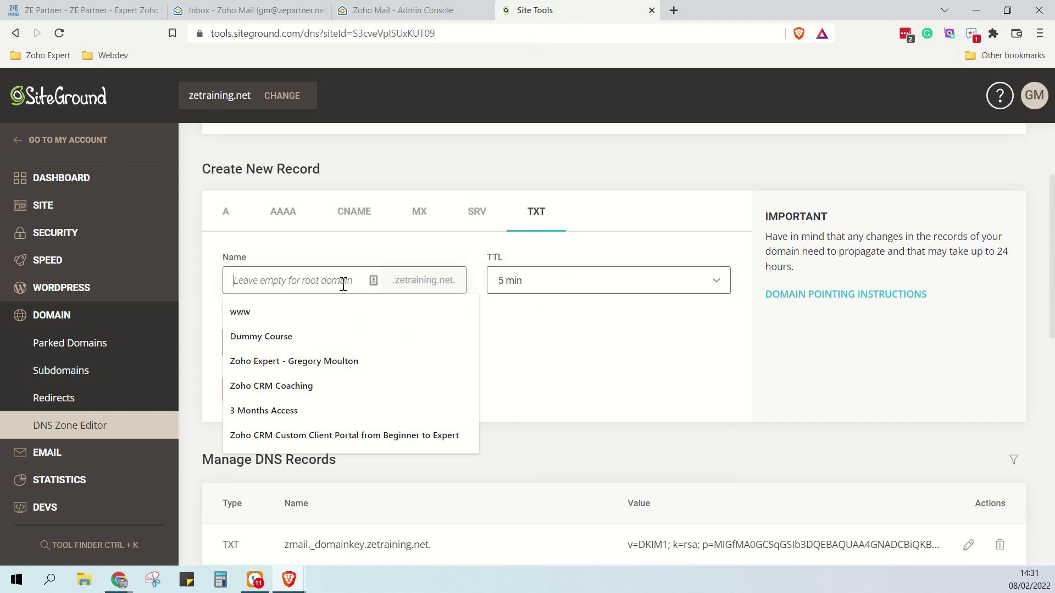
pyautogui.hotkey('ctrl', 'v')
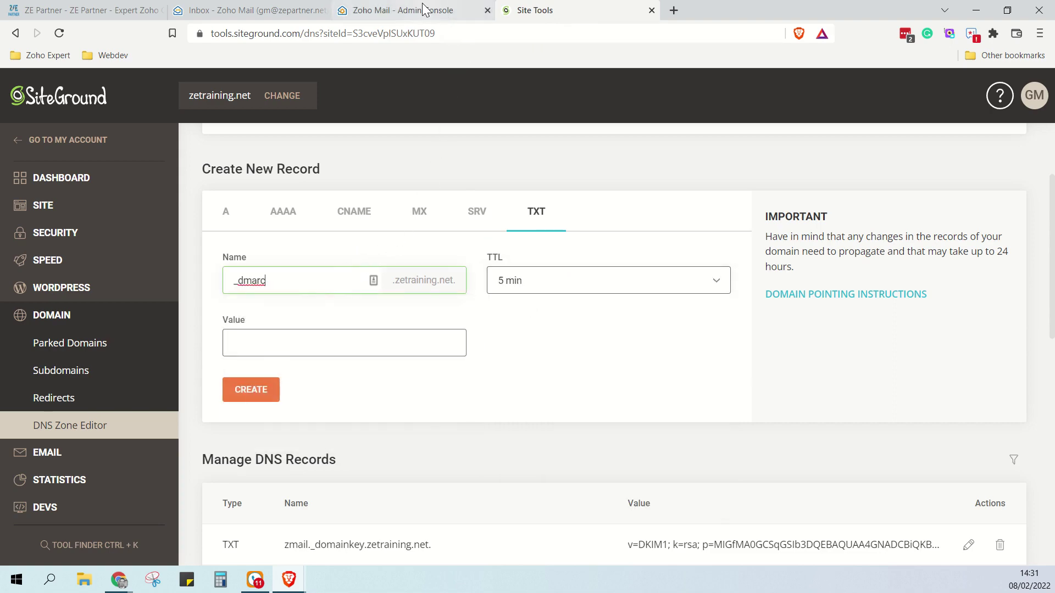
# Paste Zoho's DMARC value into the _dmarc record and create it
pyautogui.click(417, 12)
pyautogui.click(803, 346)
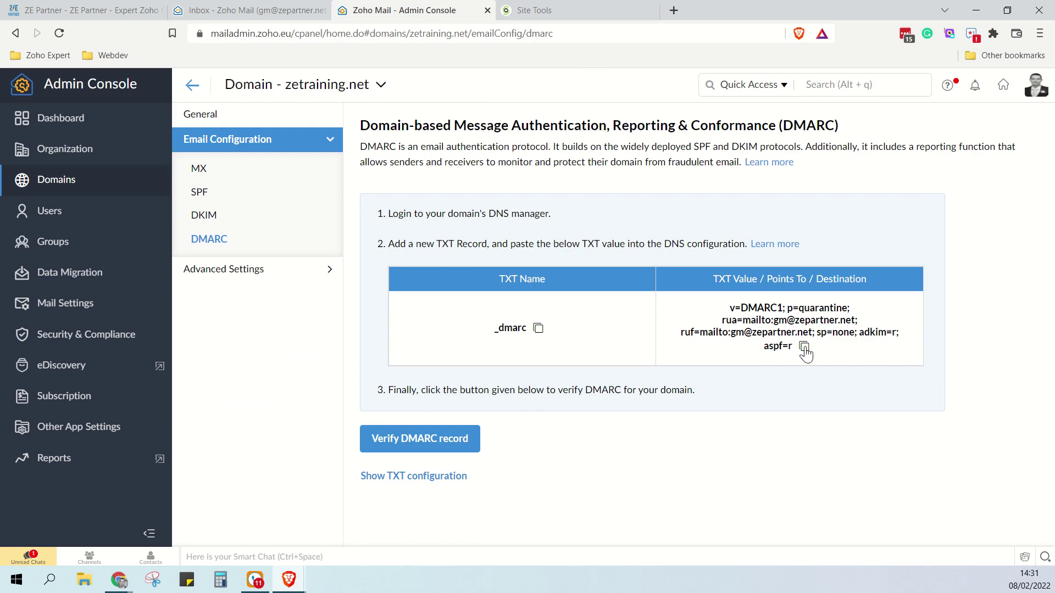
pyautogui.click(578, 13)
pyautogui.click(318, 353)
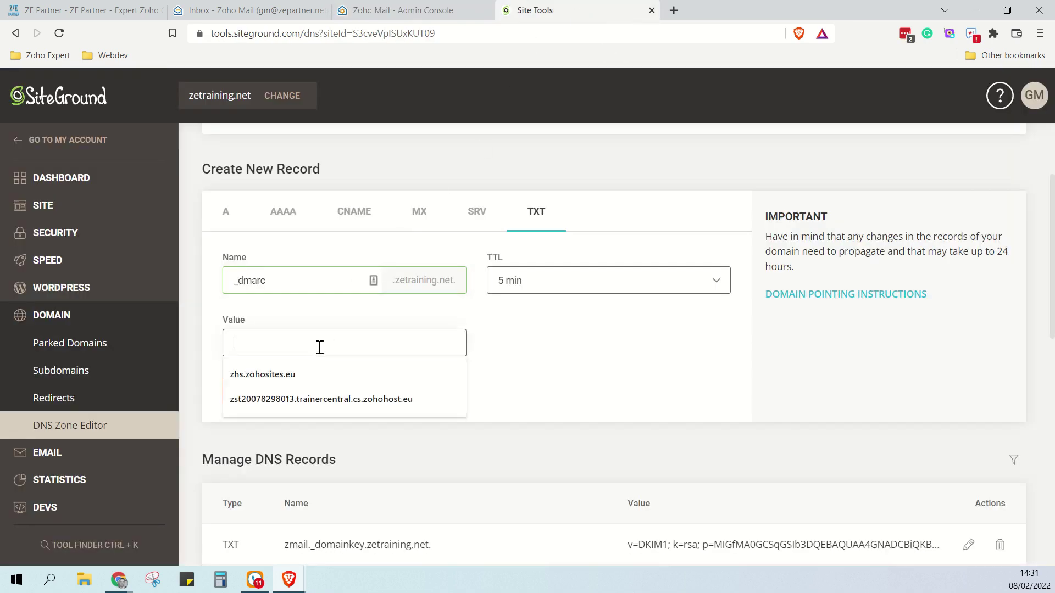
pyautogui.hotkey('ctrl', 'v')
pyautogui.click(257, 391)
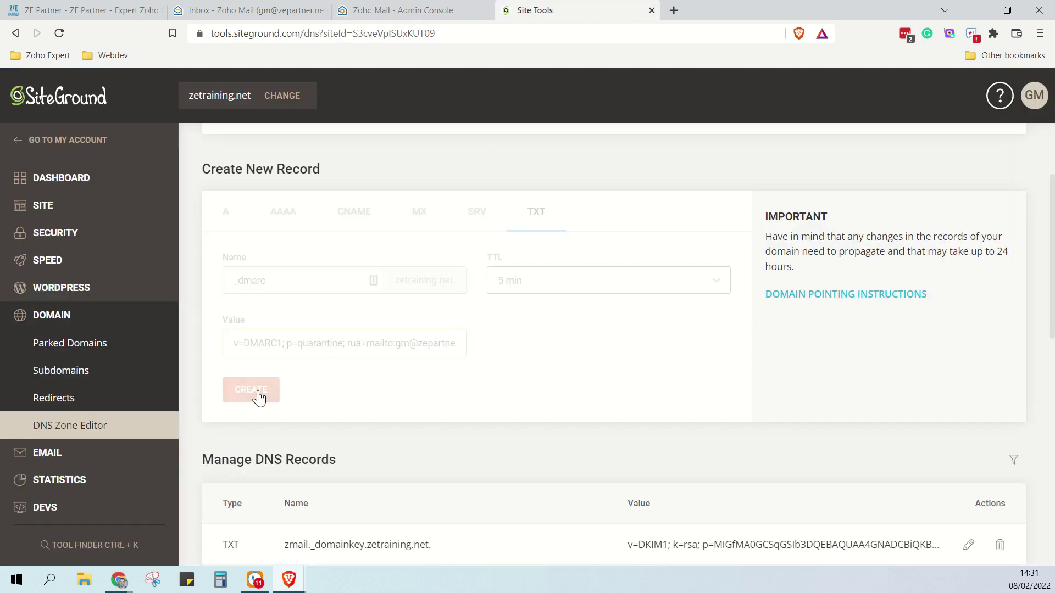
# Verify DMARC, make the administrator's mailbox the catch-all address, then go to Users
pyautogui.click(404, 13)
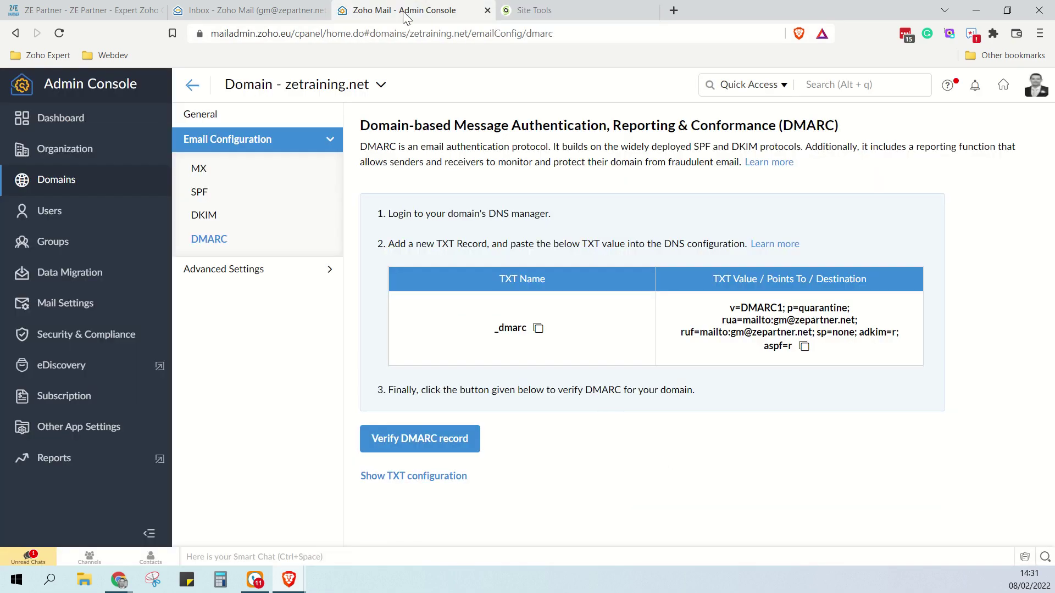
pyautogui.click(446, 448)
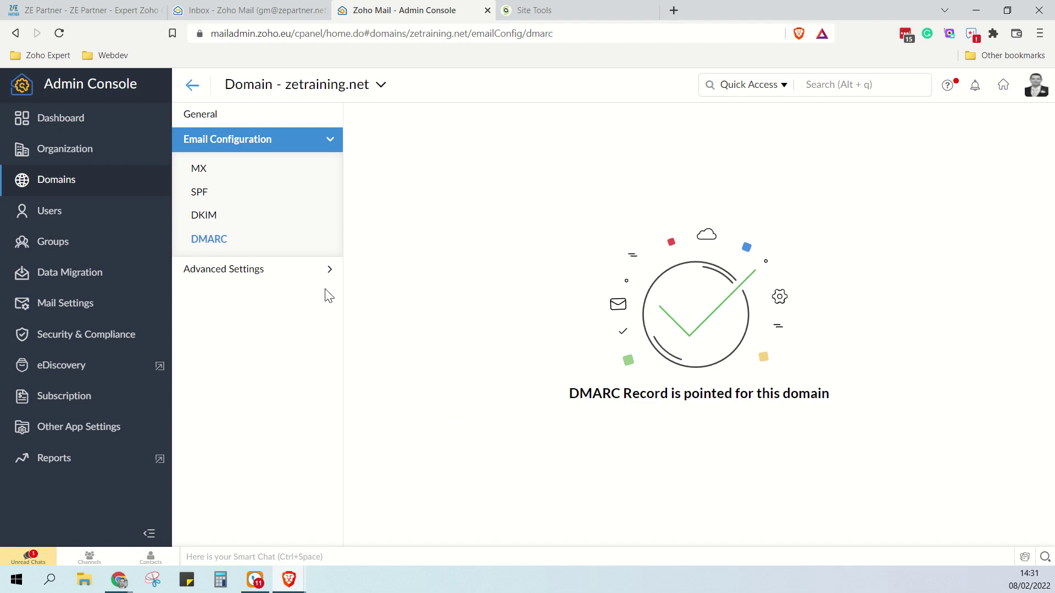
pyautogui.click(306, 269)
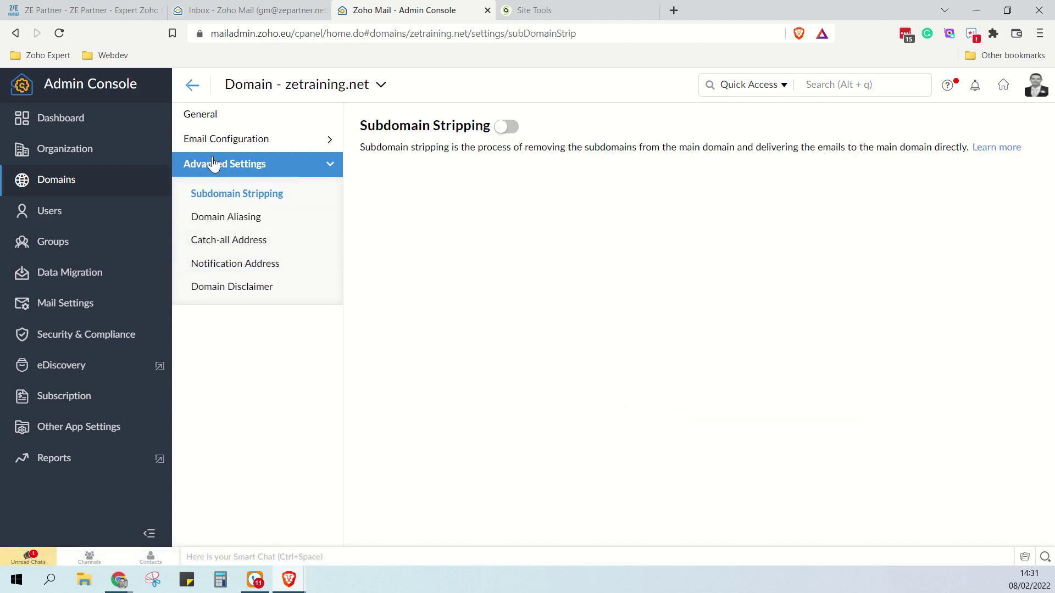
pyautogui.click(258, 242)
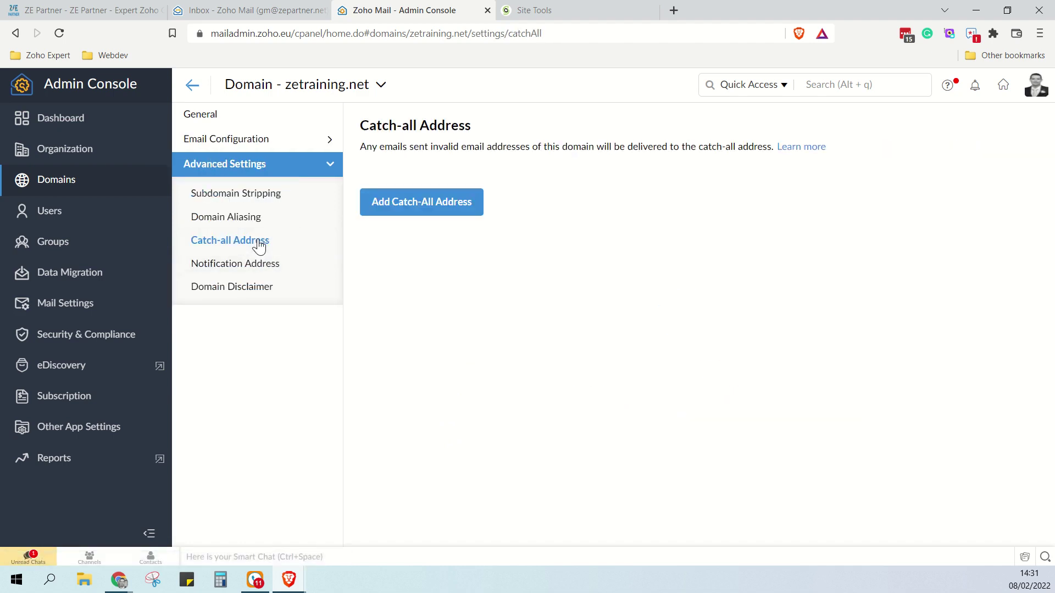
pyautogui.click(427, 205)
pyautogui.click(464, 301)
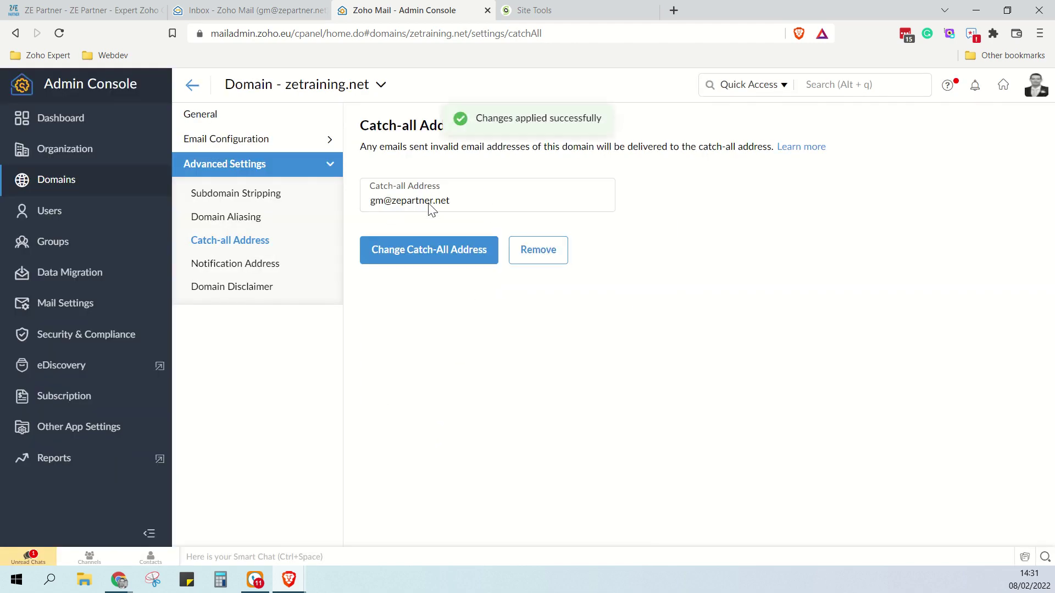
pyautogui.click(54, 214)
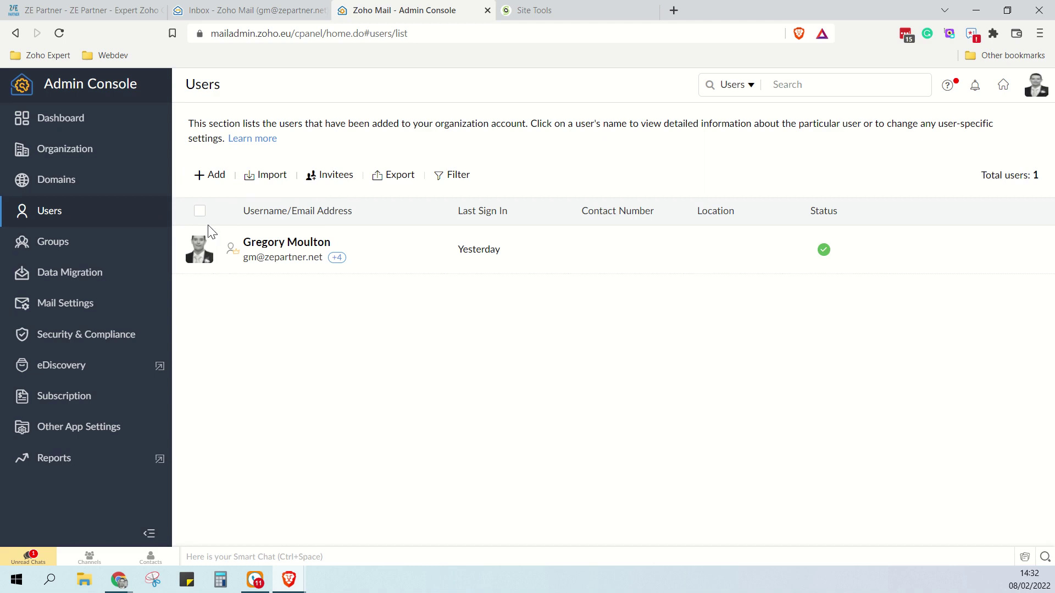
# Open the administrator's profile and go to its Mail Settings email alias section
pyautogui.click(283, 244)
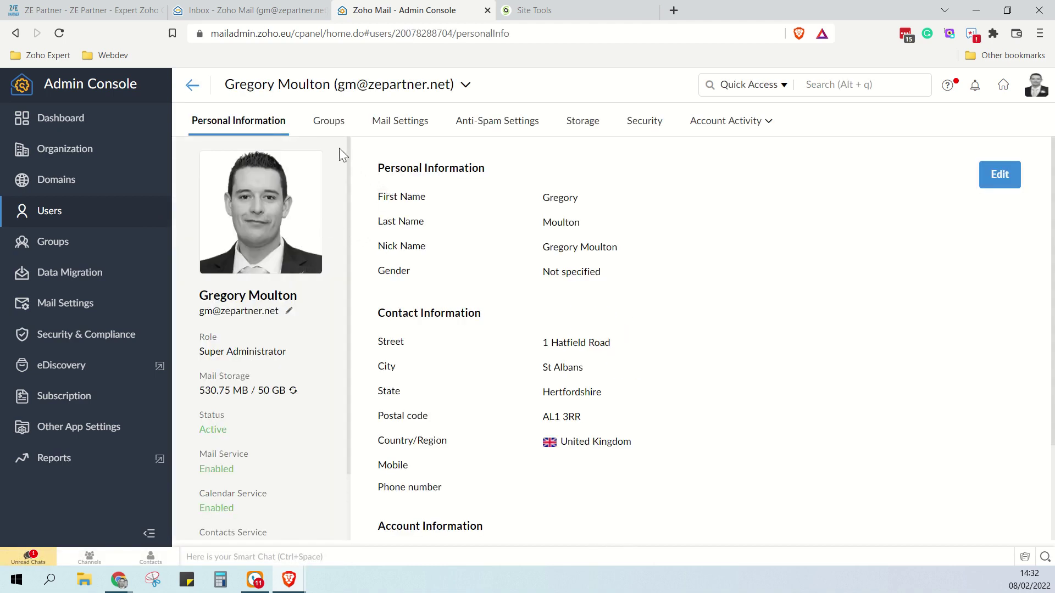
pyautogui.click(394, 128)
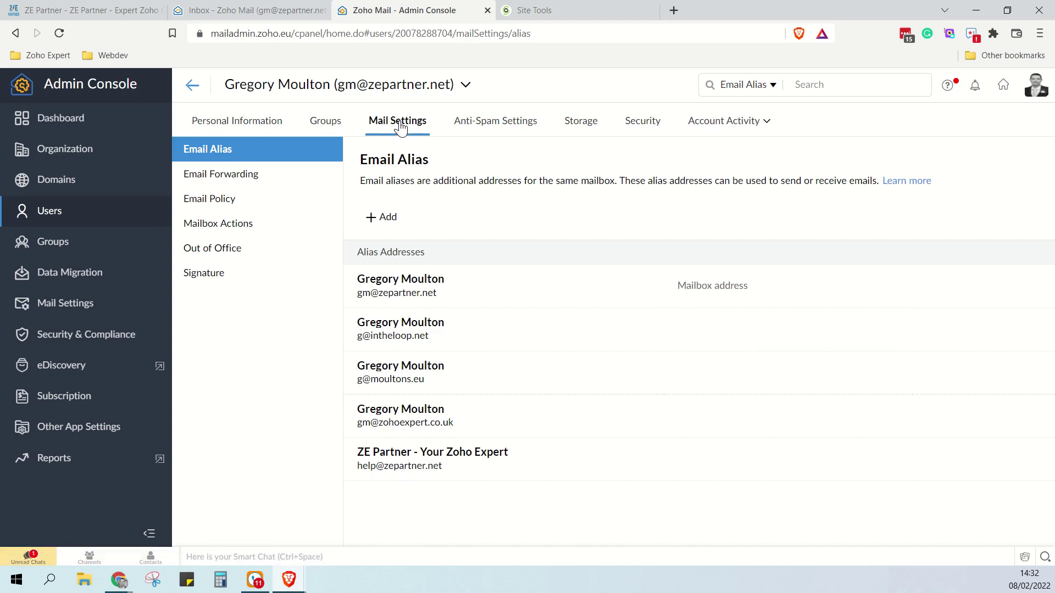
pyautogui.moveTo(361, 160); pyautogui.dragTo(449, 160)
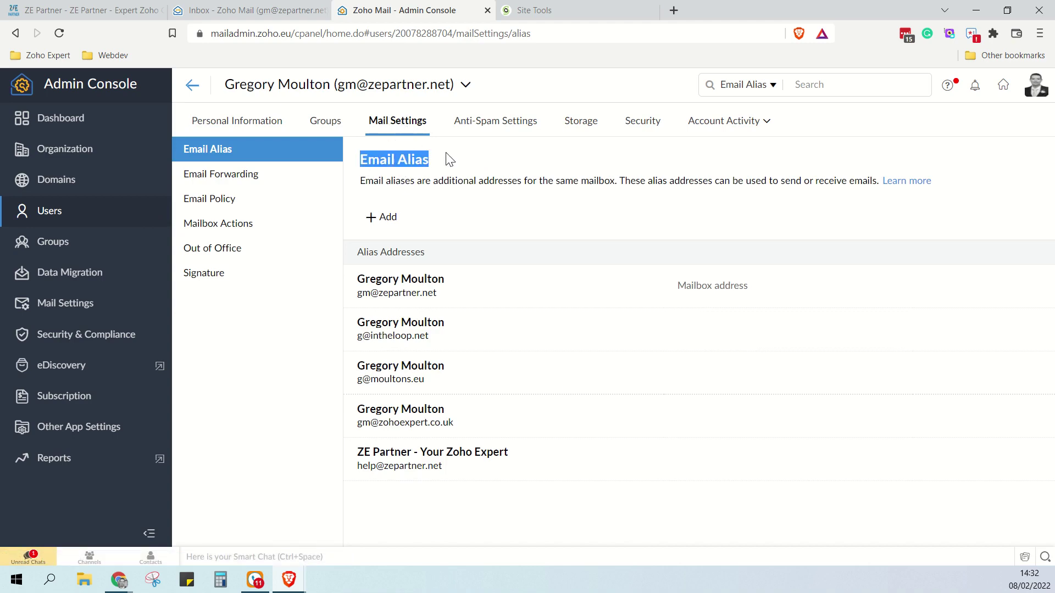
pyautogui.click(458, 162)
pyautogui.click(387, 217)
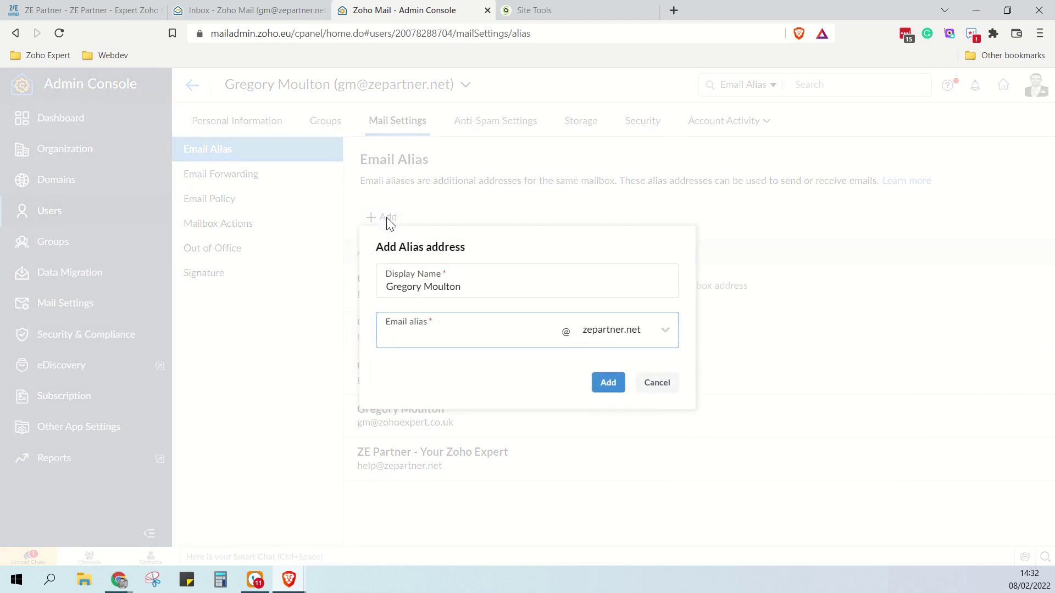
pyautogui.click(624, 342)
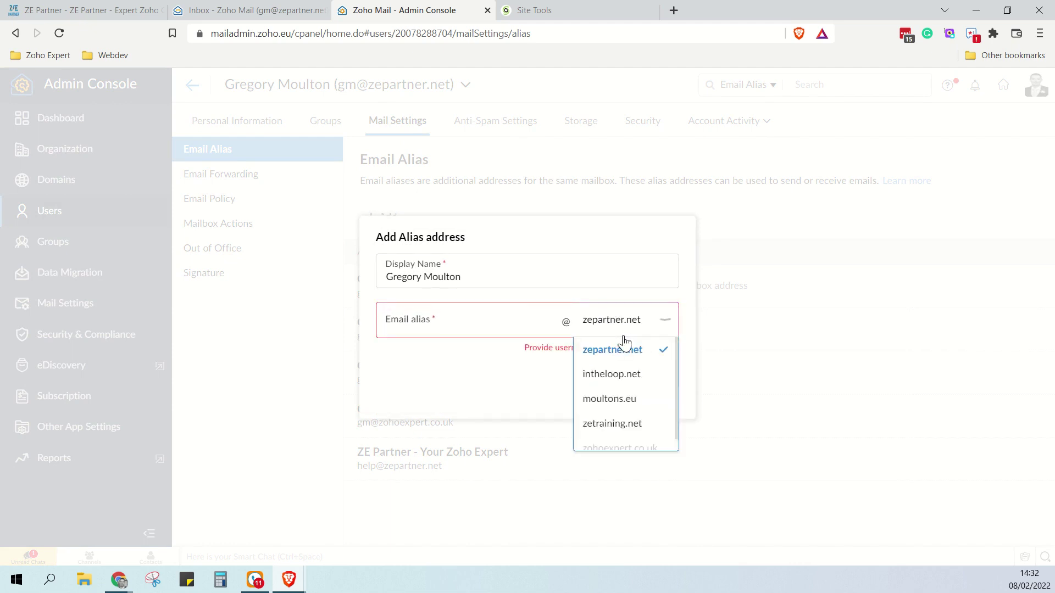
pyautogui.click(636, 434)
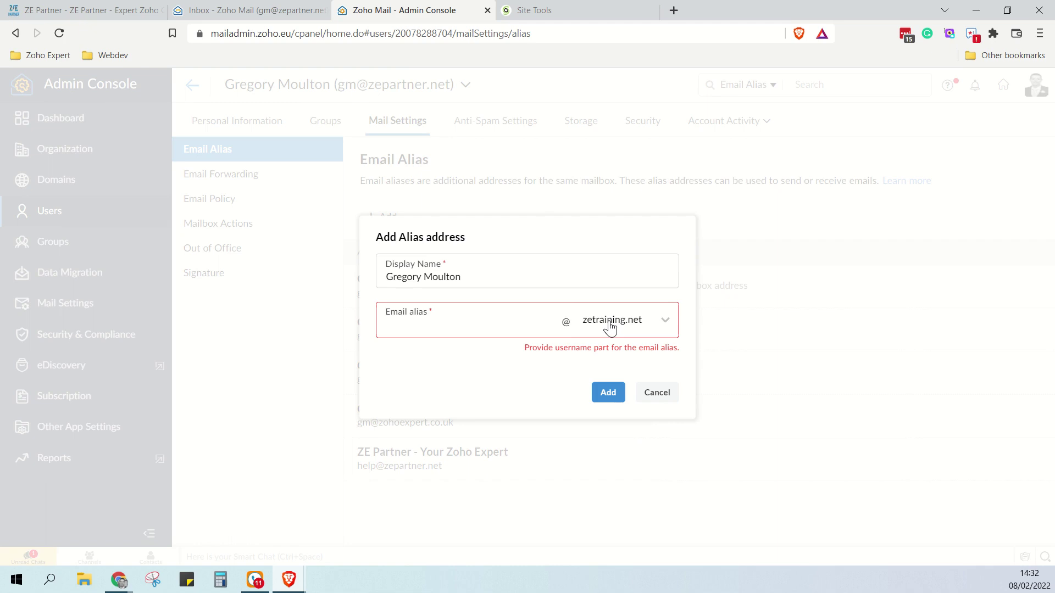
pyautogui.click(515, 327)
pyautogui.click(611, 403)
pyautogui.moveTo(492, 290); pyautogui.dragTo(405, 299)
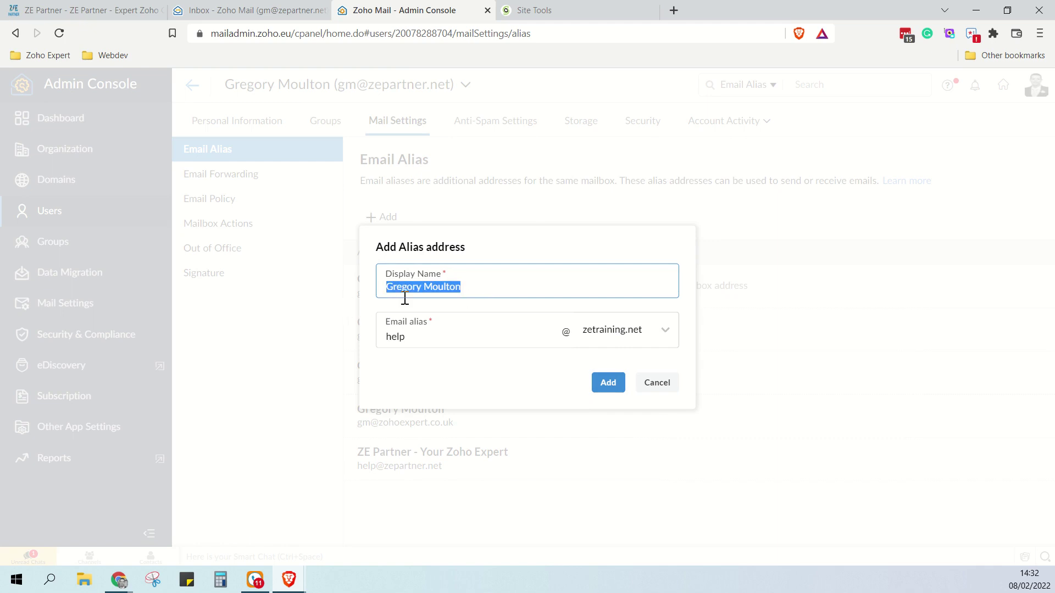
pyautogui.write('ZE Trai')
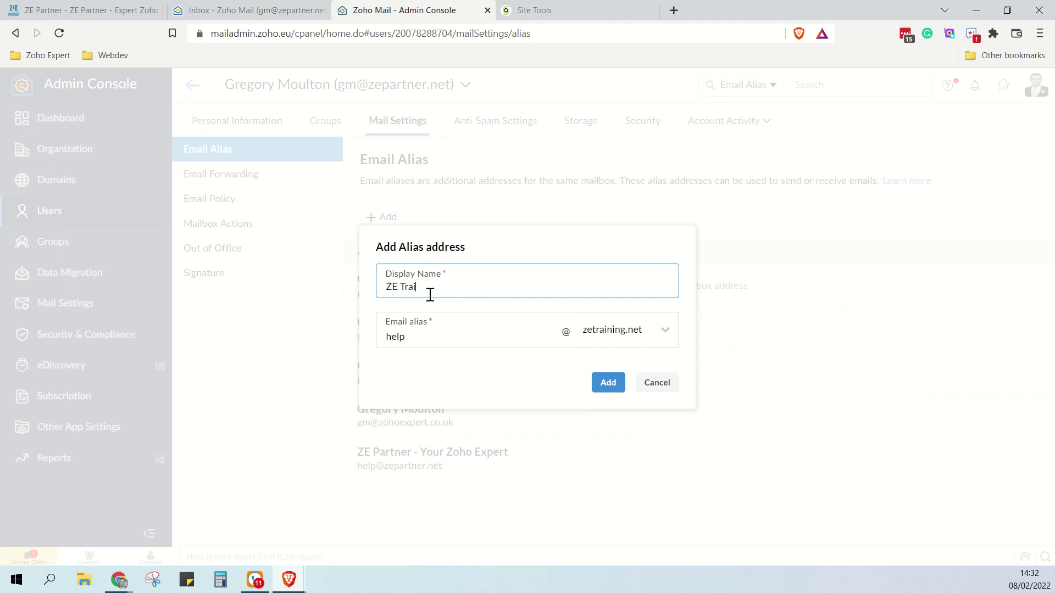
pyautogui.write('ning')
pyautogui.click(604, 383)
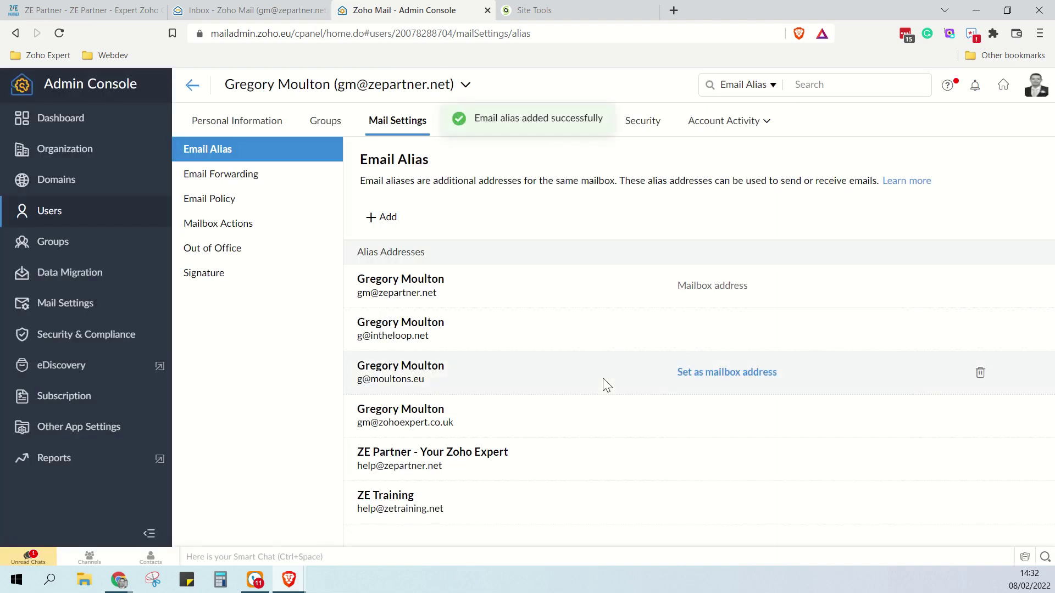
pyautogui.click(250, 9)
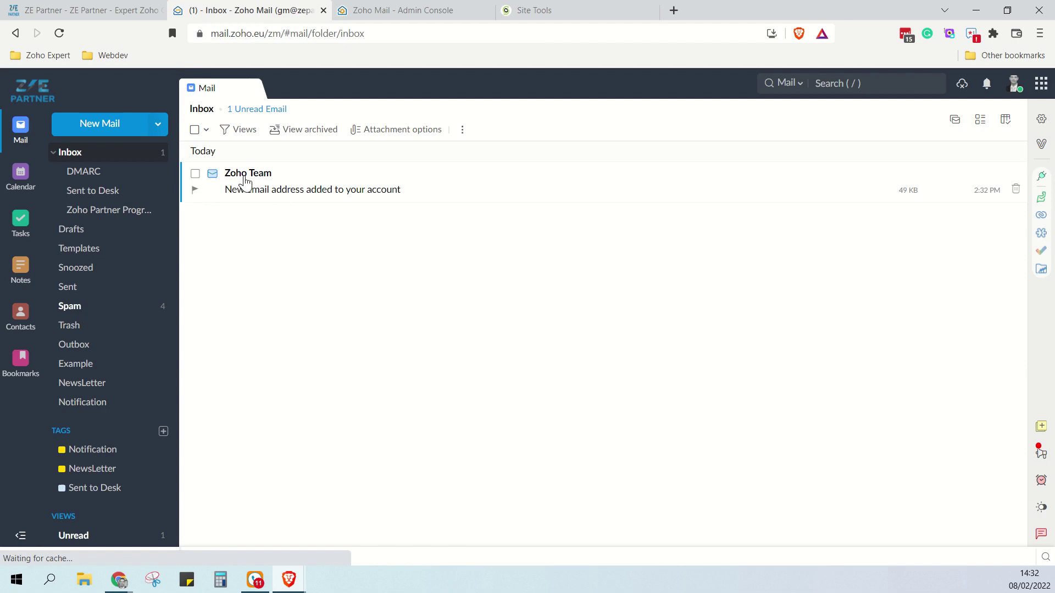
# Archive the Zoho Team new-address notification email
pyautogui.click(322, 195)
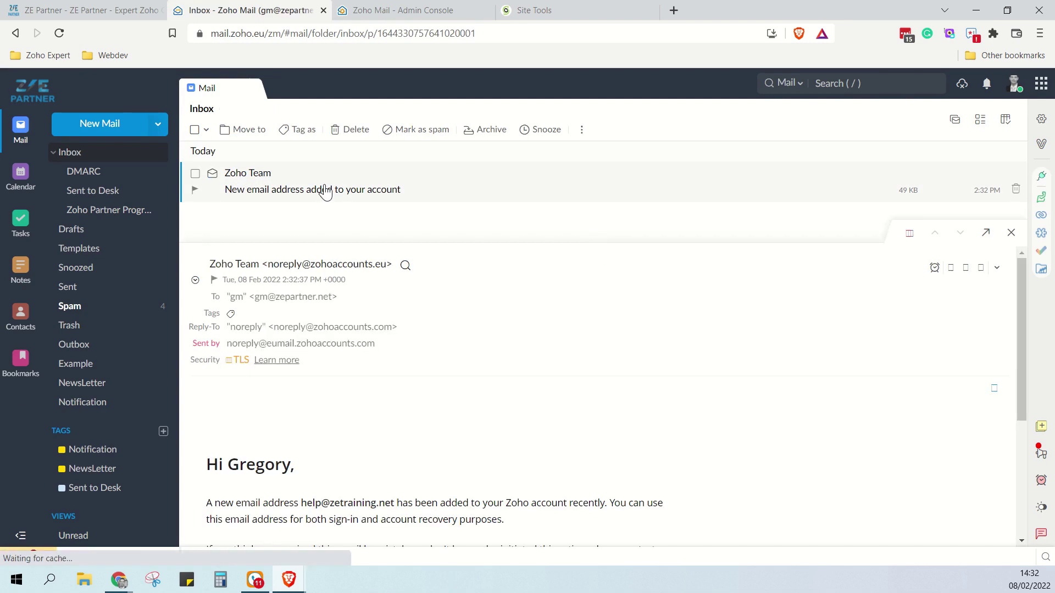
pyautogui.scroll(-3, 469, 385)
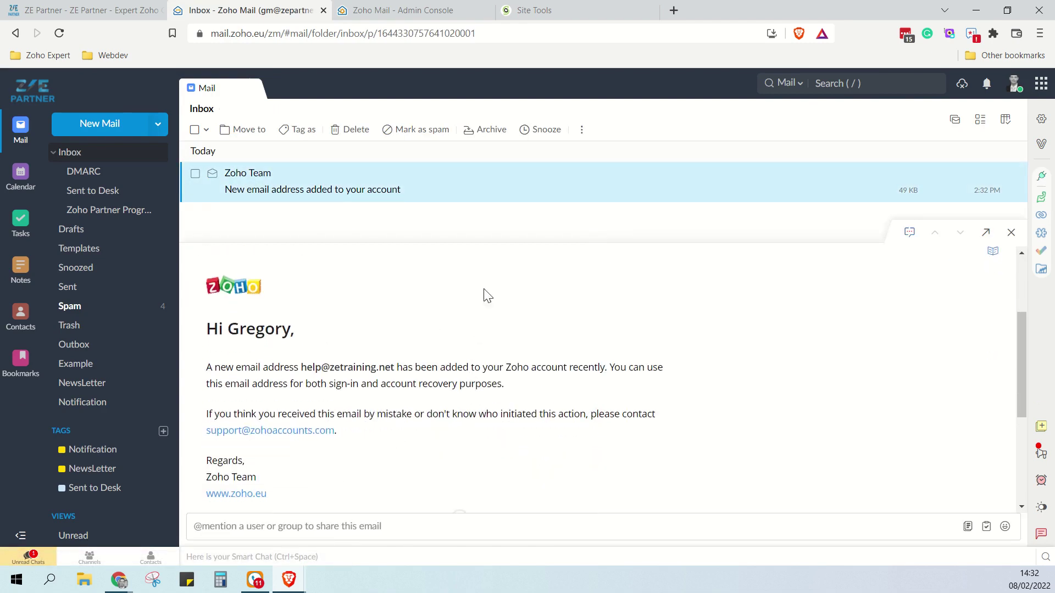
pyautogui.click(476, 132)
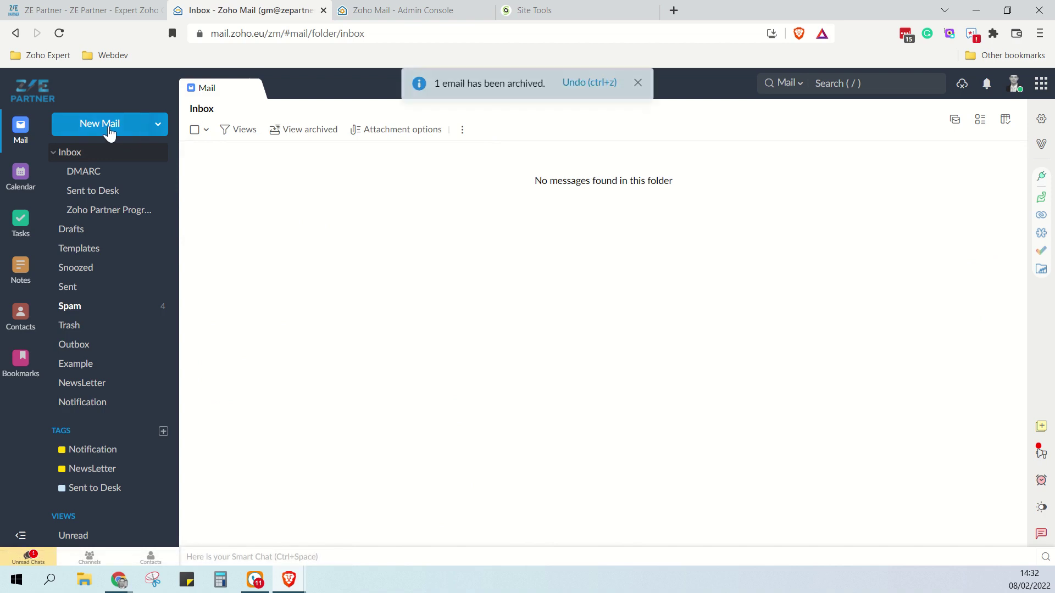
pyautogui.click(109, 130)
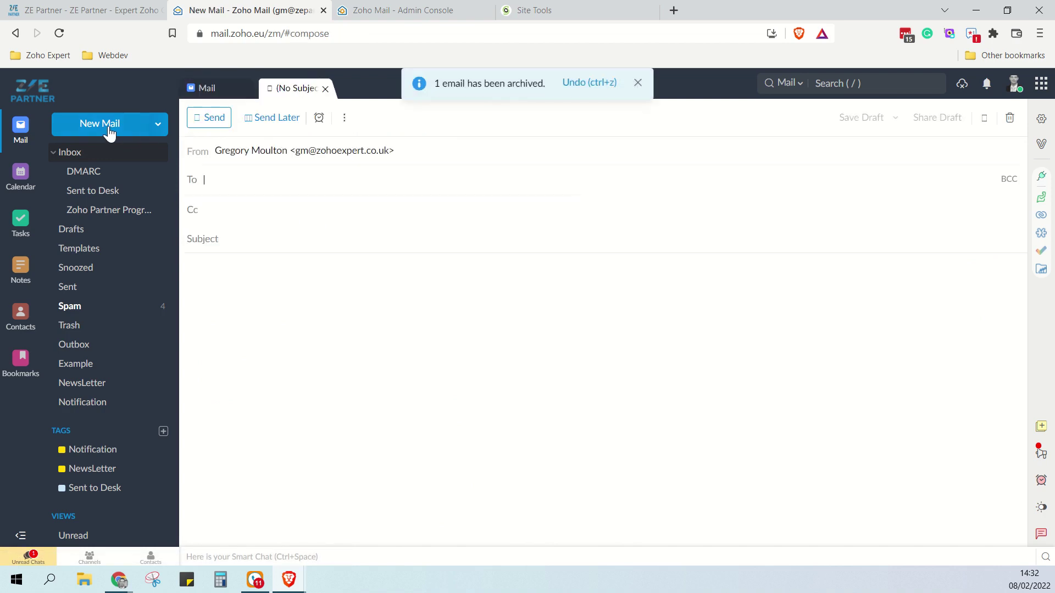
pyautogui.click(280, 154)
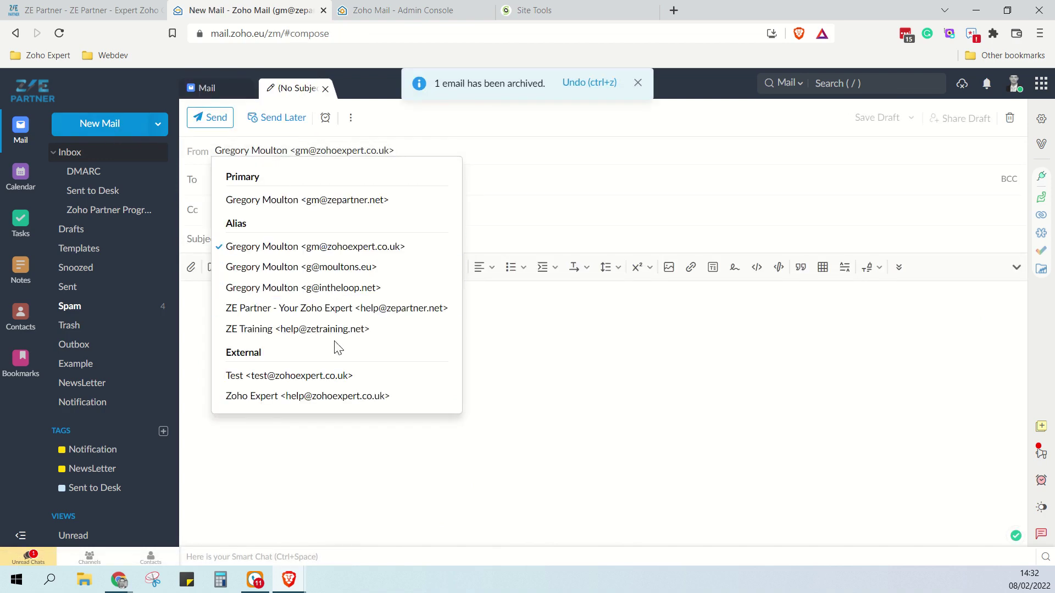
pyautogui.click(357, 331)
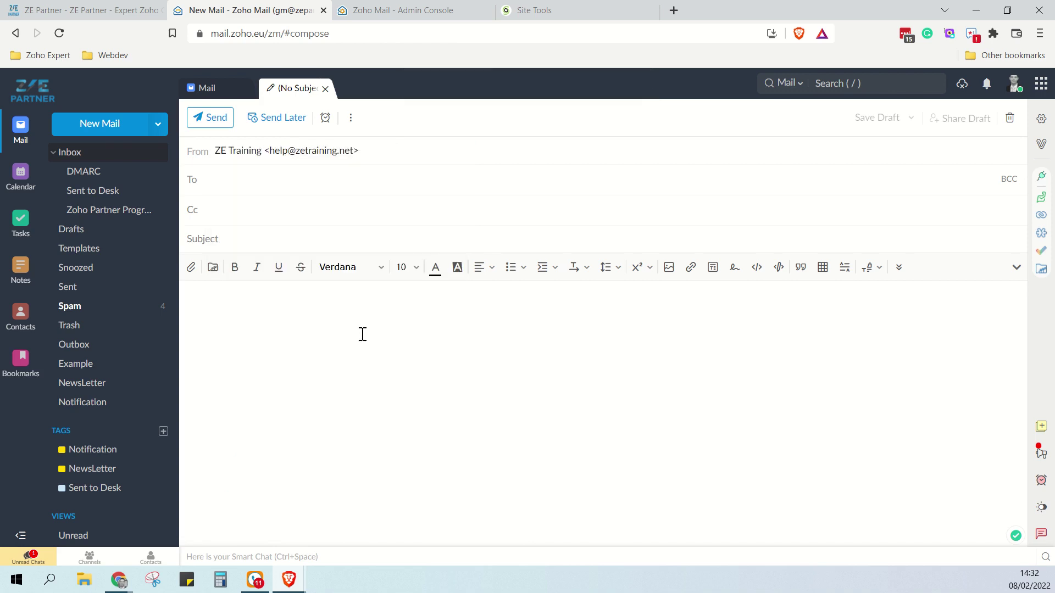